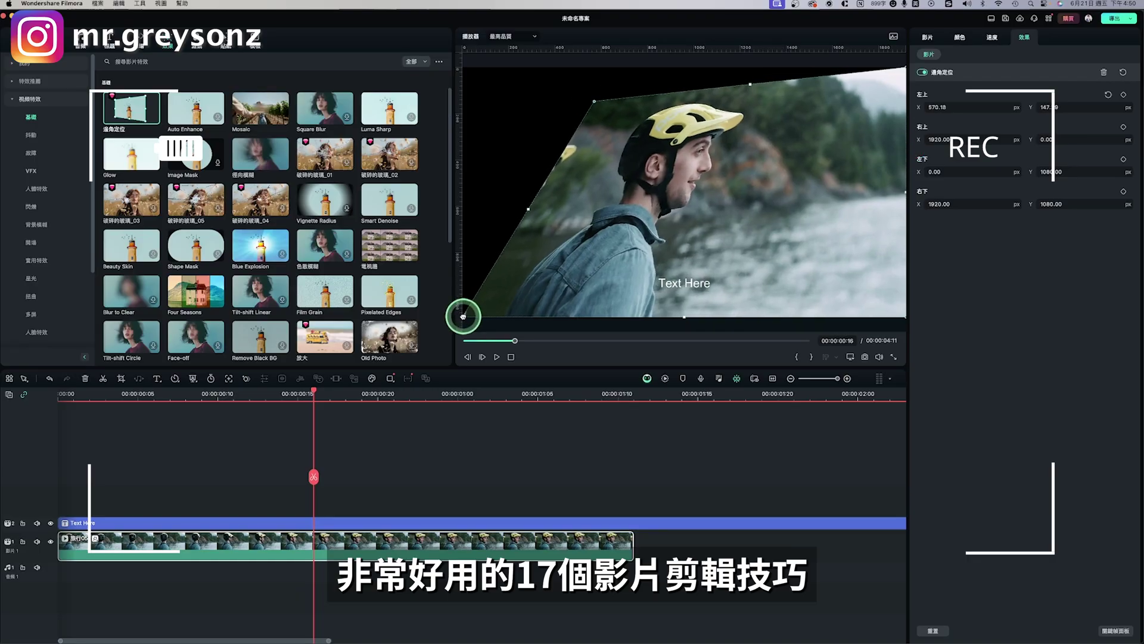
Open the cyclist project and place a default 'Text Here' title on the track above the video.
{"action": "left_click_drag", "start_coordinate": [463, 317], "coordinate": [625, 283]}
{"action": "left_click_drag", "start_coordinate": [594, 101], "coordinate": [628, 100]}
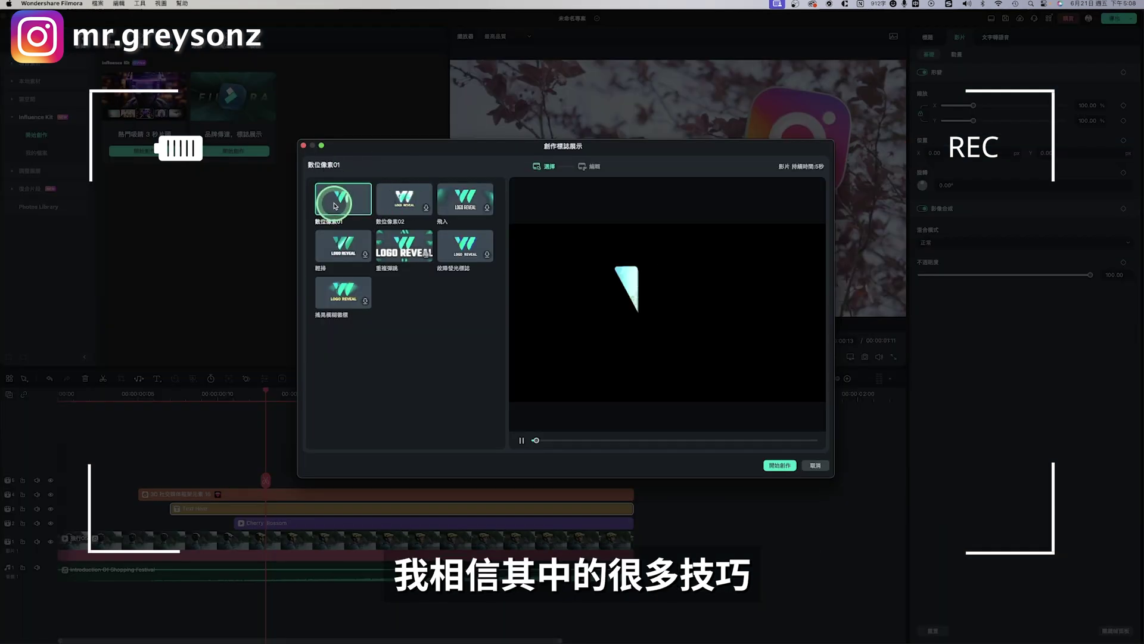
{"action": "left_click", "coordinate": [426, 199]}
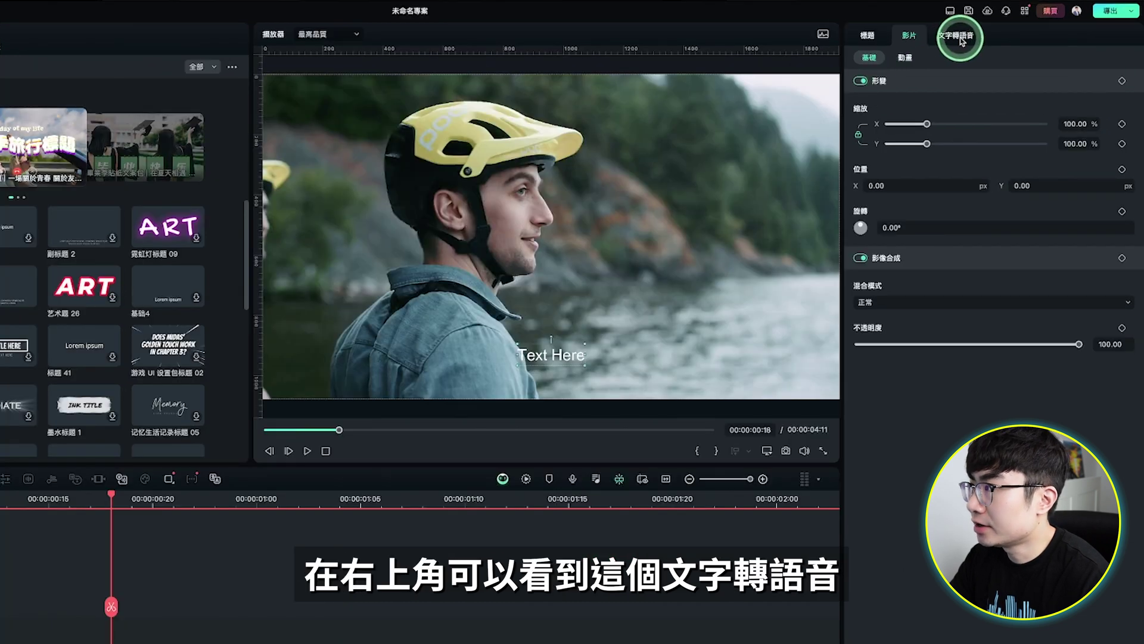
Set the title's text-to-speech language to 中文(華語) and preview the Bob voice.
{"action": "left_click", "coordinate": [957, 36]}
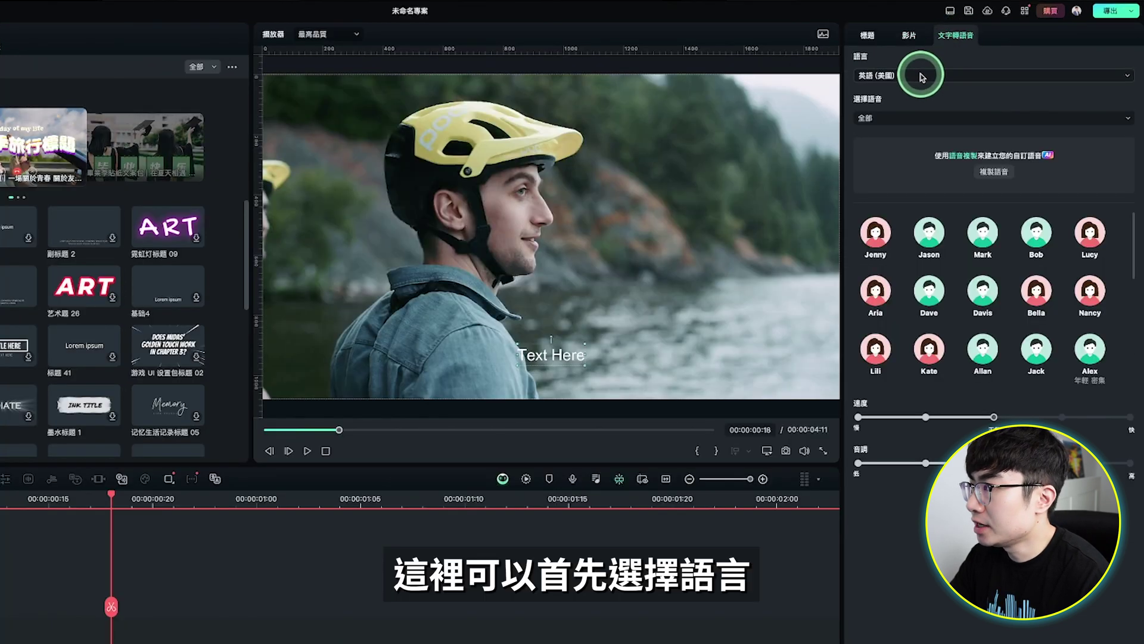
{"action": "left_click", "coordinate": [949, 76]}
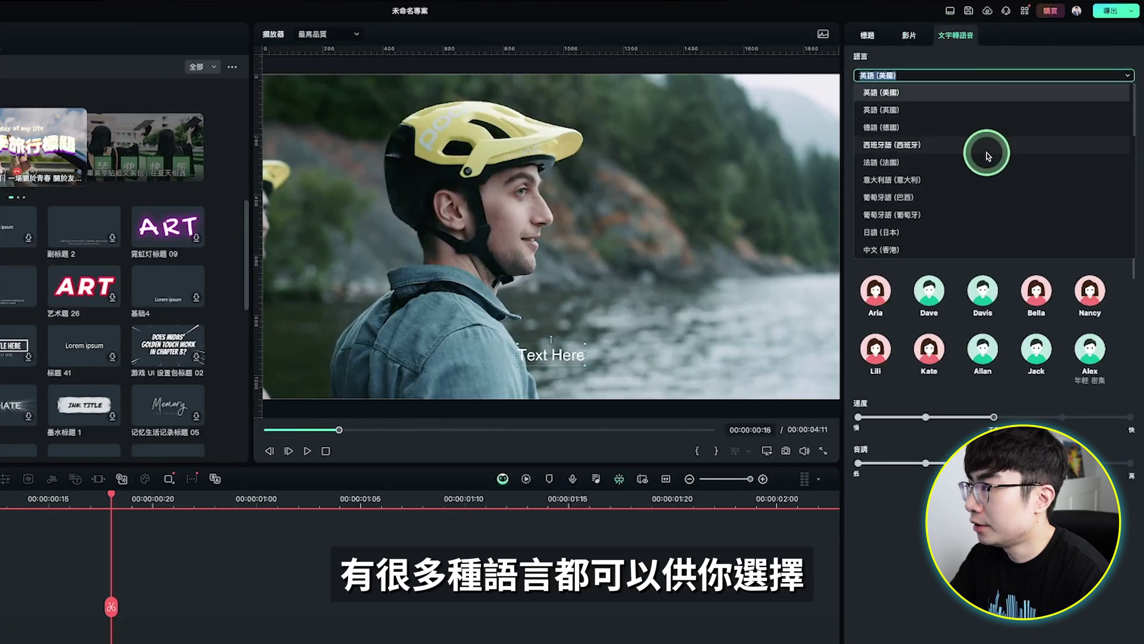
{"action": "scroll", "coordinate": [986, 156], "scroll_direction": "down", "scroll_amount": 5}
{"action": "scroll", "coordinate": [986, 157], "scroll_direction": "down", "scroll_amount": 1}
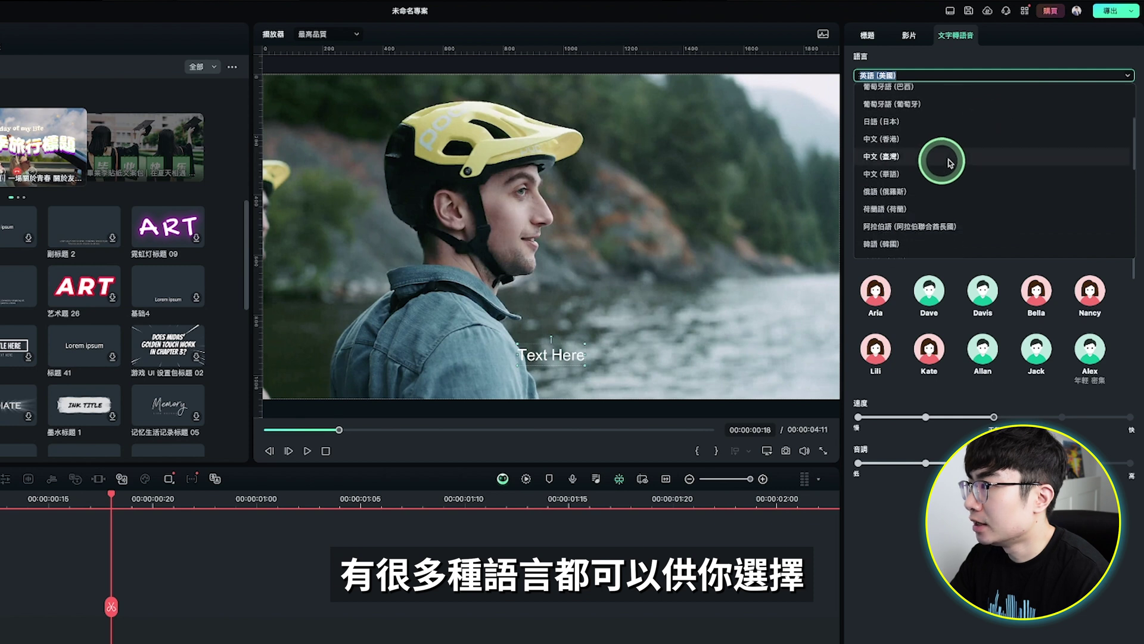
{"action": "left_click", "coordinate": [949, 177]}
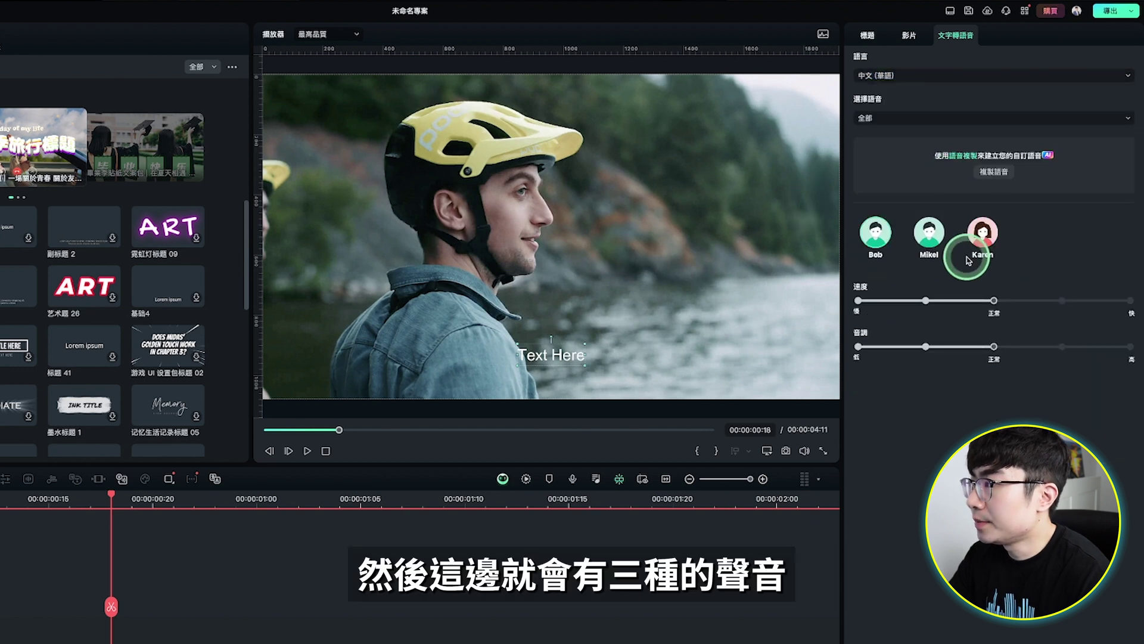
{"action": "left_click", "coordinate": [880, 233]}
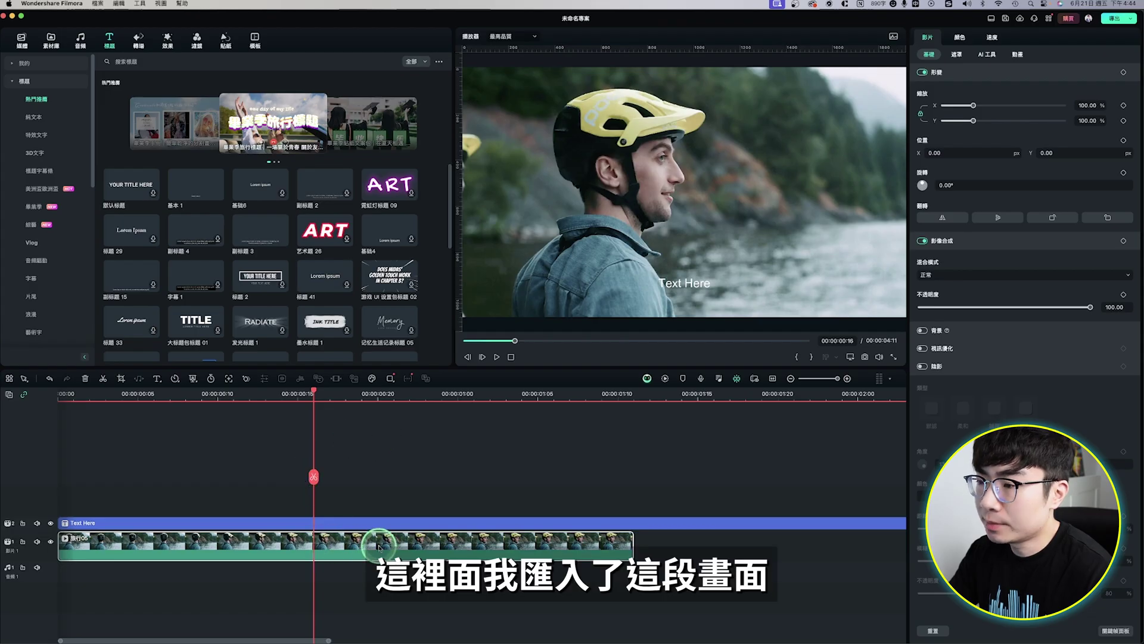
Crop the cyclist clip with a resized 16:9 crop box using Crop and Zoom.
{"action": "right_click", "coordinate": [369, 547]}
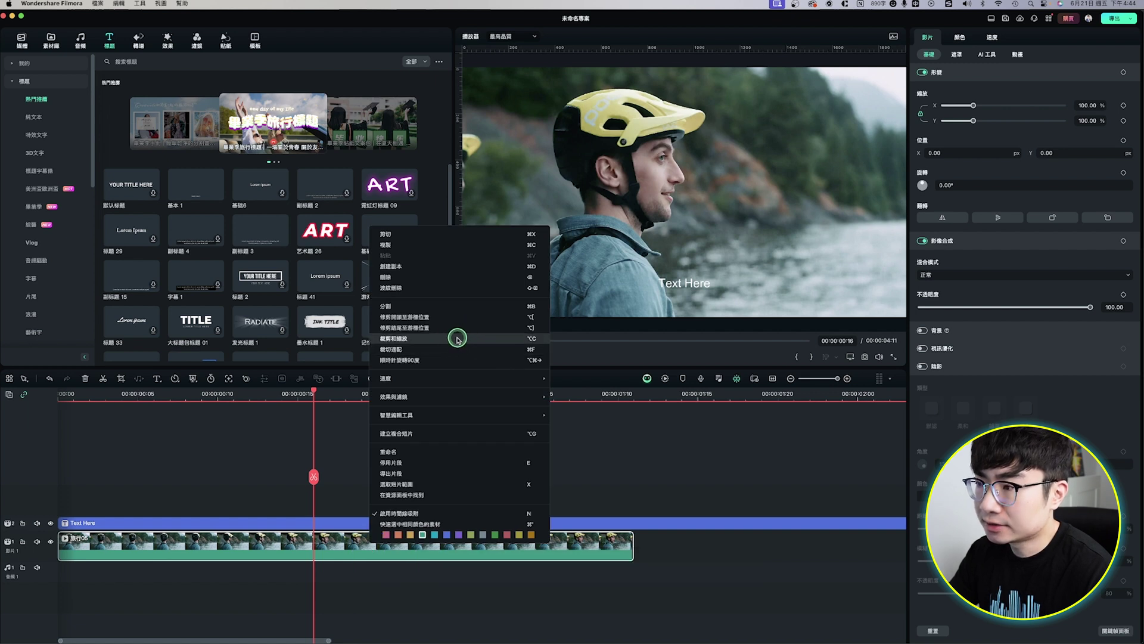
{"action": "left_click", "coordinate": [458, 338]}
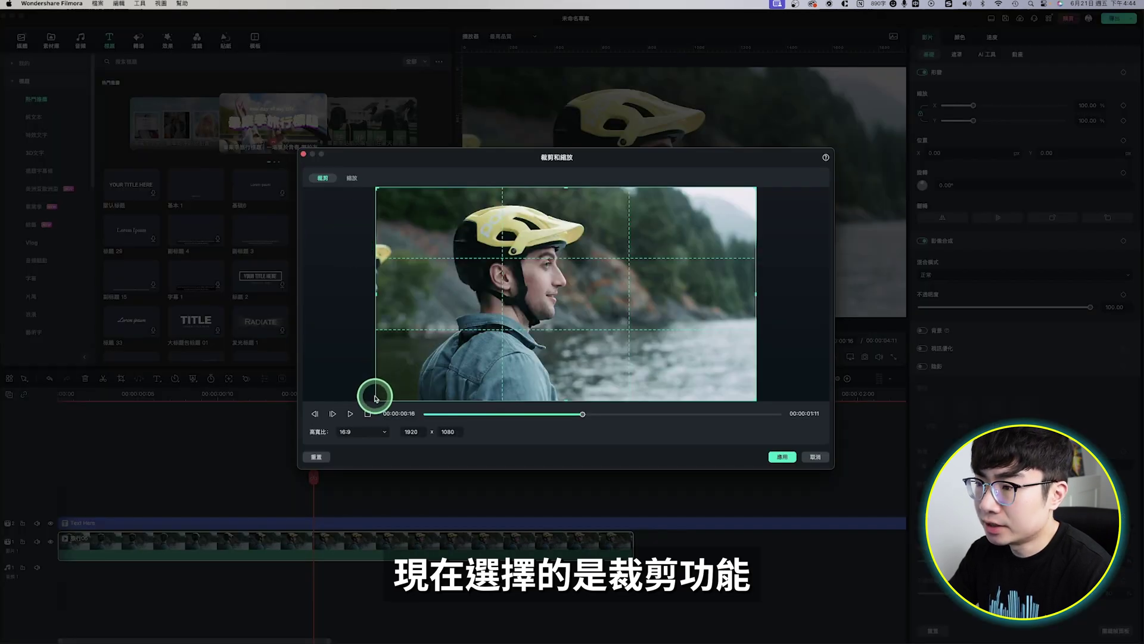
{"action": "left_click_drag", "start_coordinate": [376, 399], "coordinate": [456, 368]}
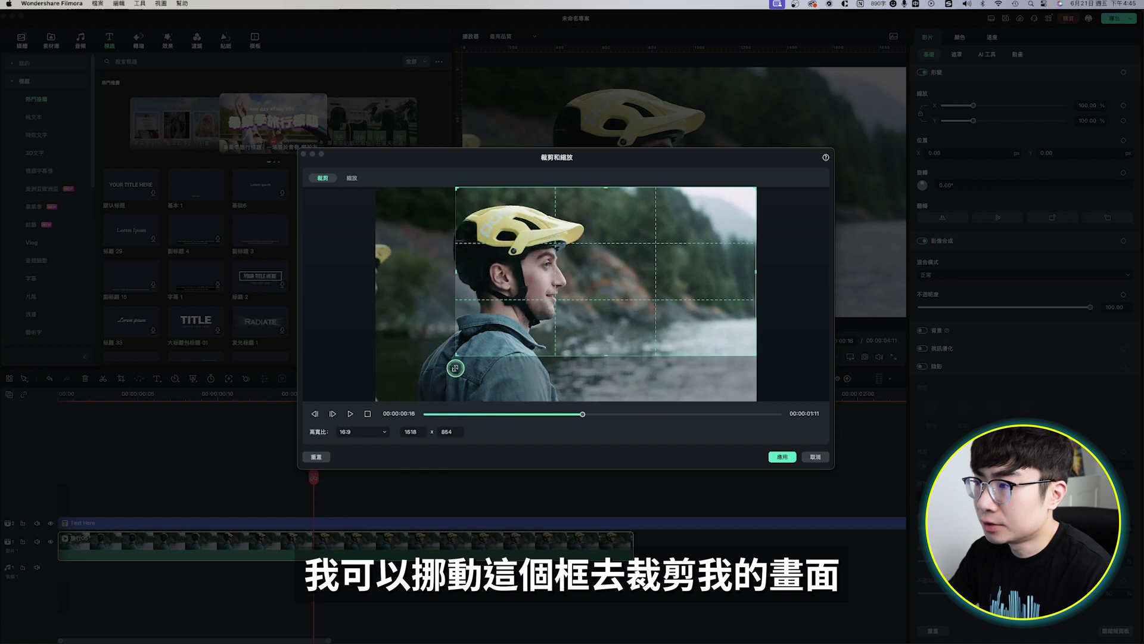
{"action": "left_click_drag", "start_coordinate": [618, 285], "coordinate": [552, 300]}
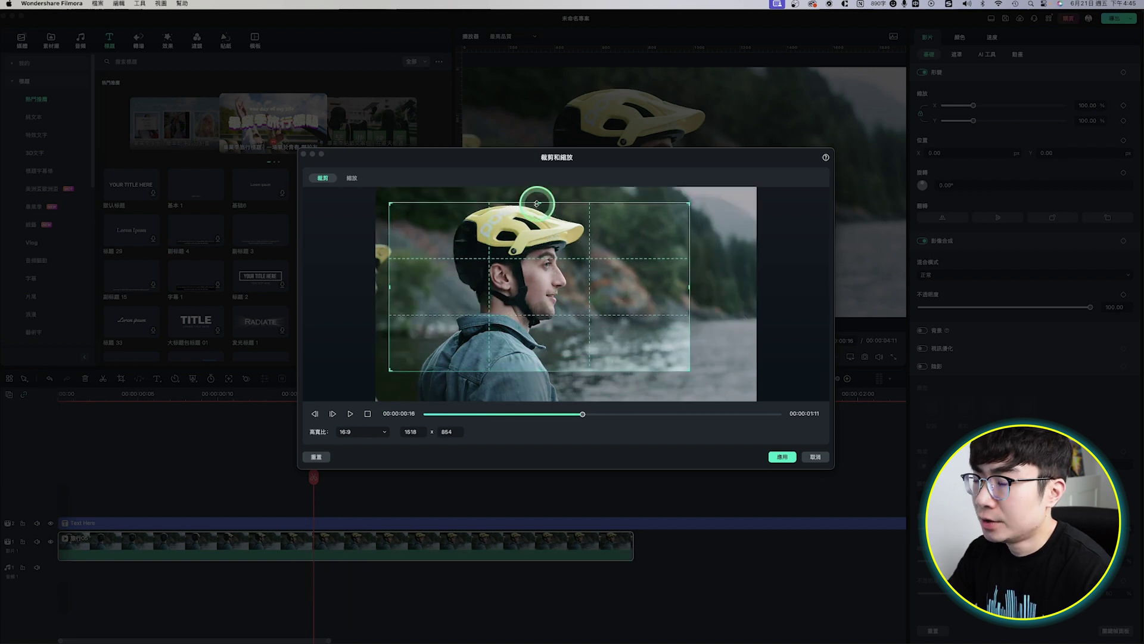
{"action": "left_click_drag", "start_coordinate": [537, 198], "coordinate": [539, 181]}
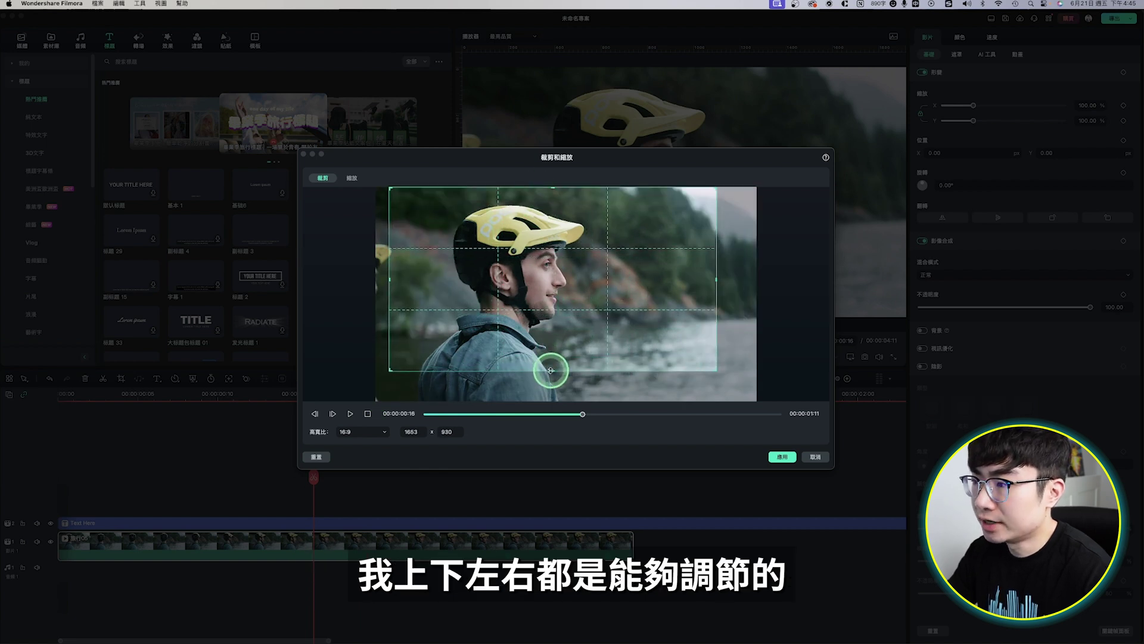
{"action": "left_click_drag", "start_coordinate": [551, 370], "coordinate": [550, 396]}
{"action": "left_click", "coordinate": [372, 432]}
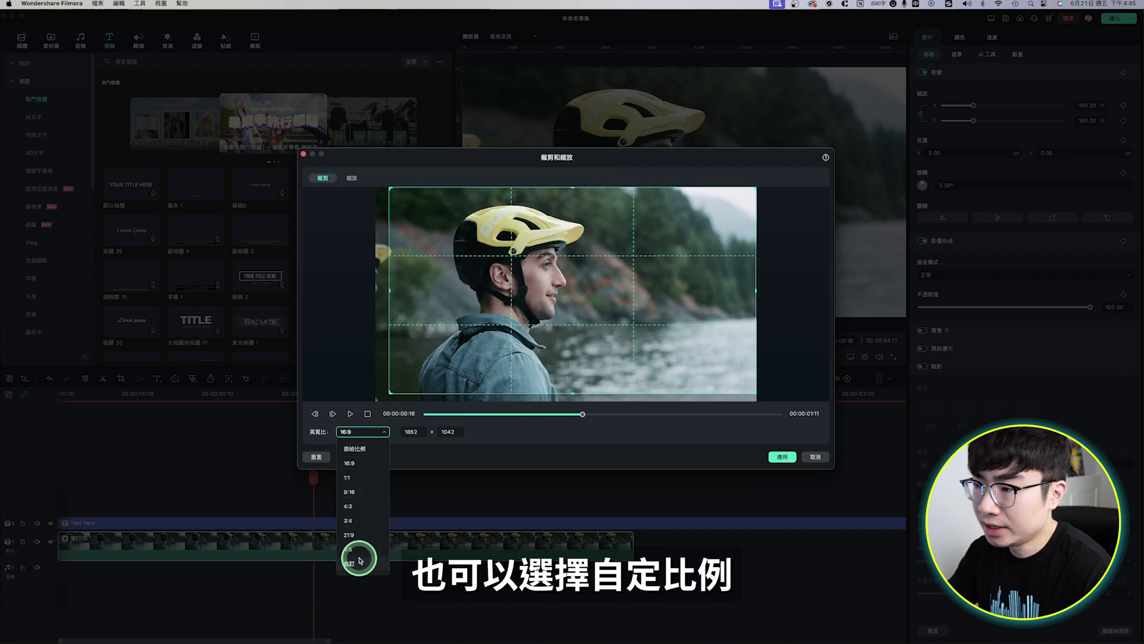
Make the zoom start box the full 1920x1080 frame and play the pan-and-zoom preview.
{"action": "left_click", "coordinate": [354, 178]}
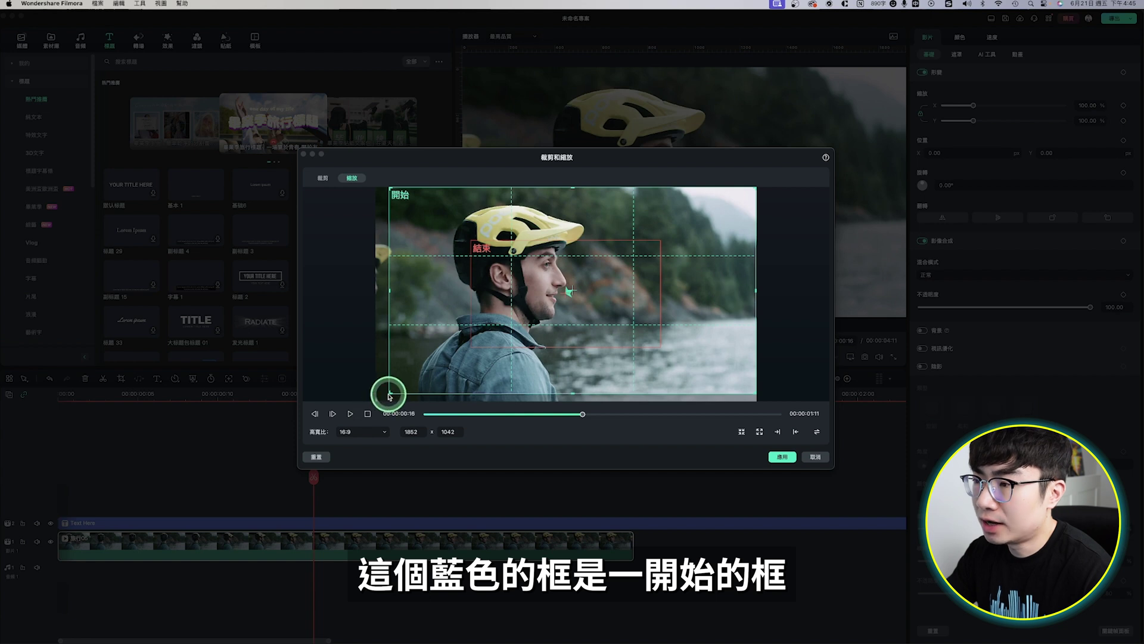
{"action": "left_click_drag", "start_coordinate": [389, 395], "coordinate": [373, 401]}
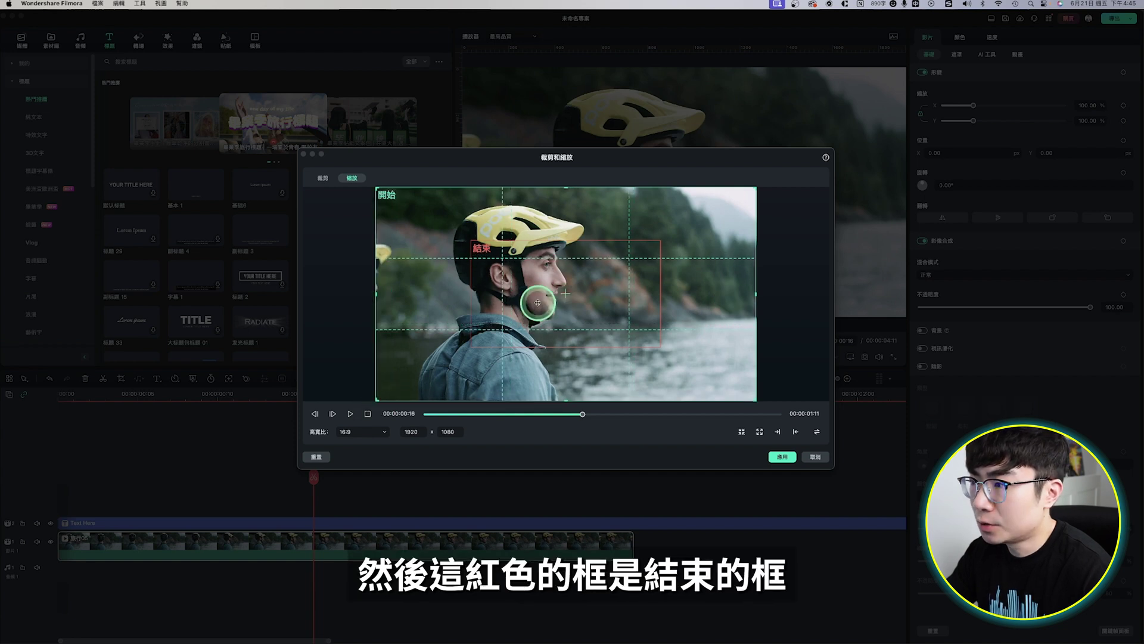
{"action": "left_click", "coordinate": [341, 415]}
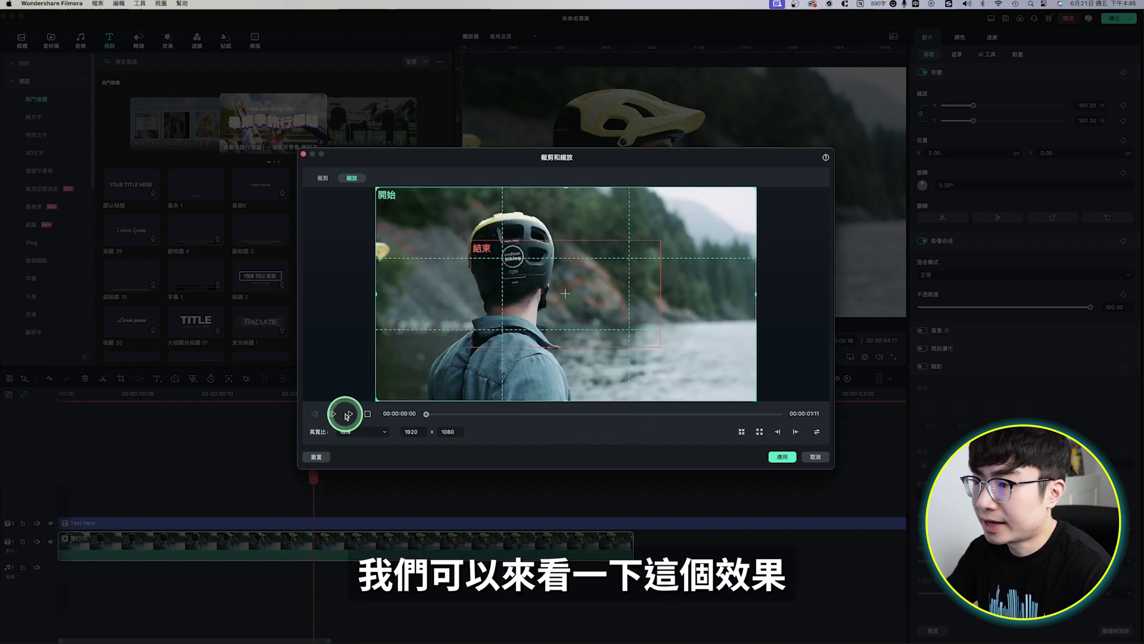
{"action": "left_click", "coordinate": [350, 413]}
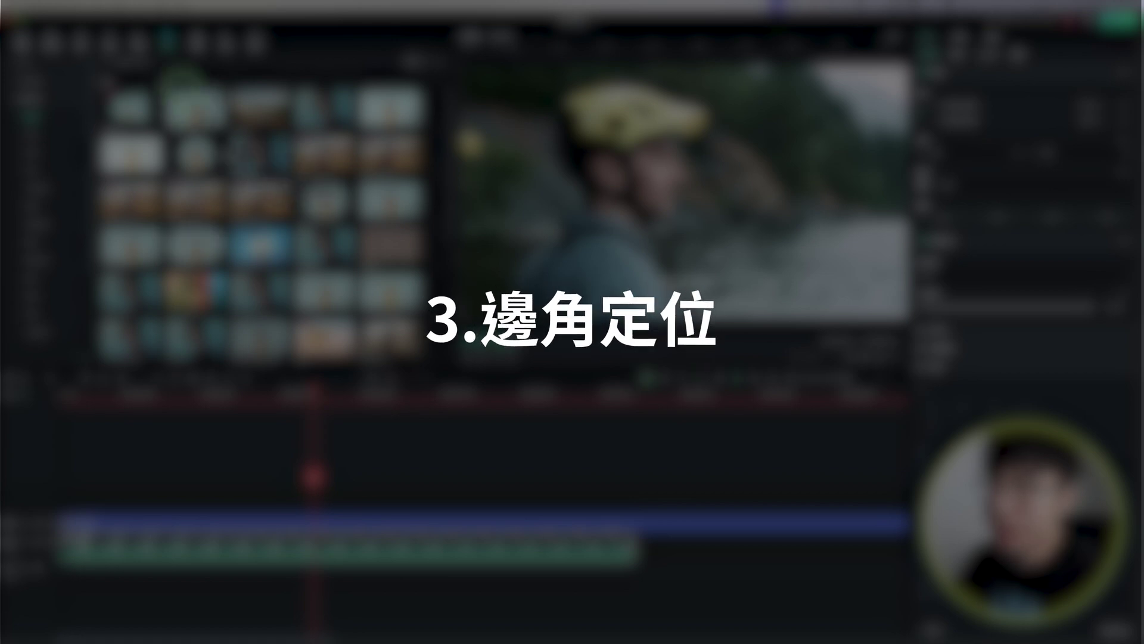
Apply the 邊角定位 corner-pin effect from Video Effects > Basic to the cyclist clip.
{"action": "left_click", "coordinate": [215, 38]}
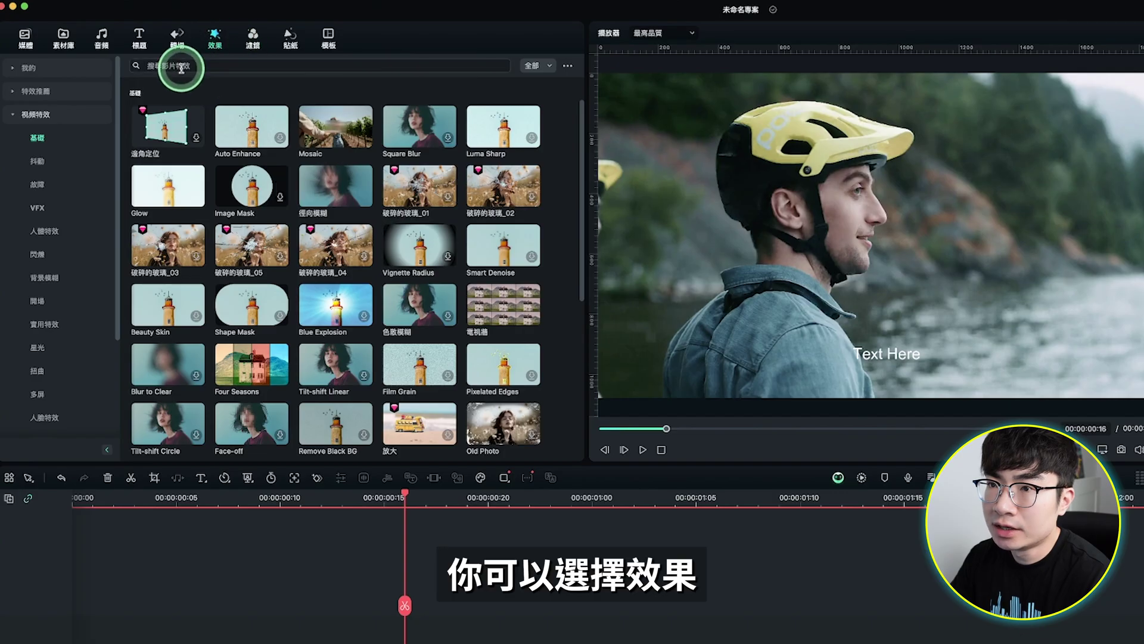
{"action": "left_click", "coordinate": [21, 116]}
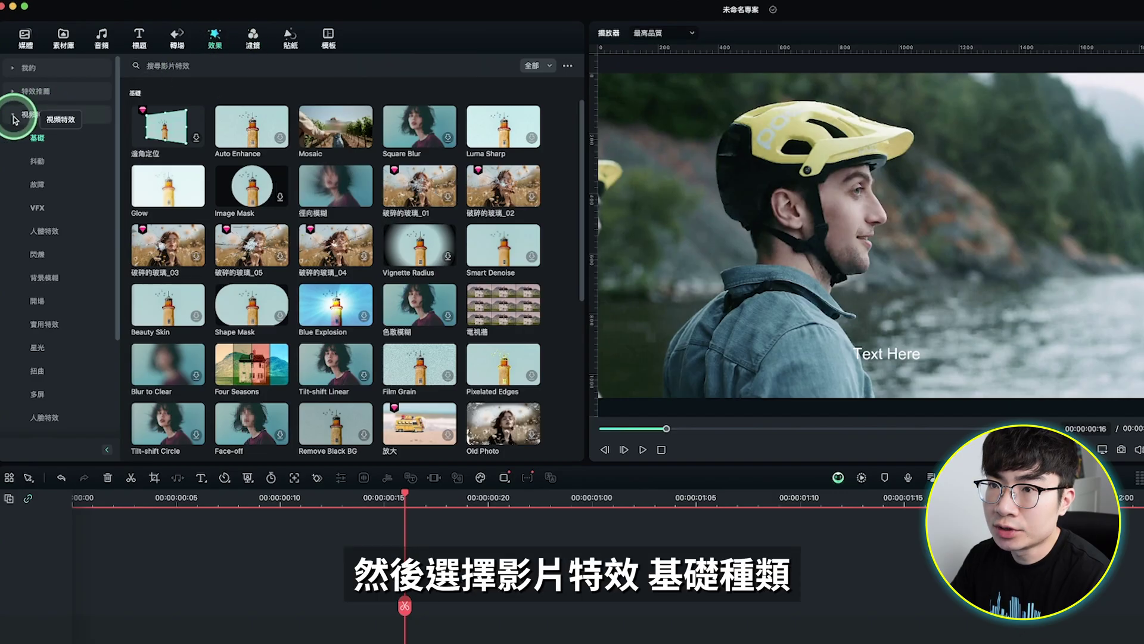
{"action": "left_click", "coordinate": [52, 144]}
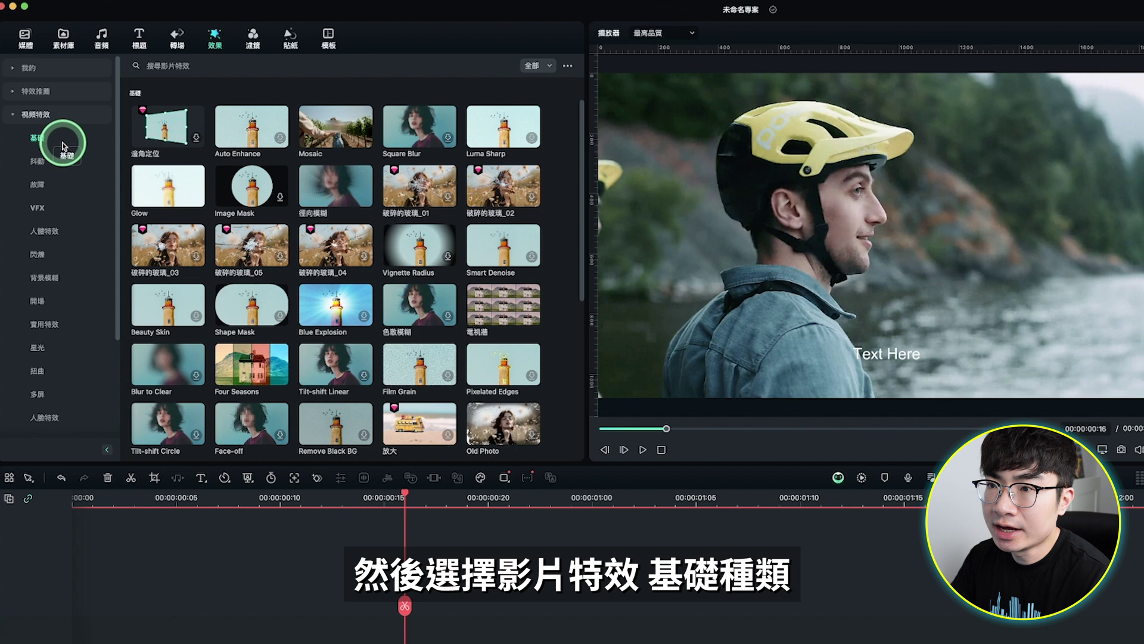
{"action": "left_click", "coordinate": [180, 139]}
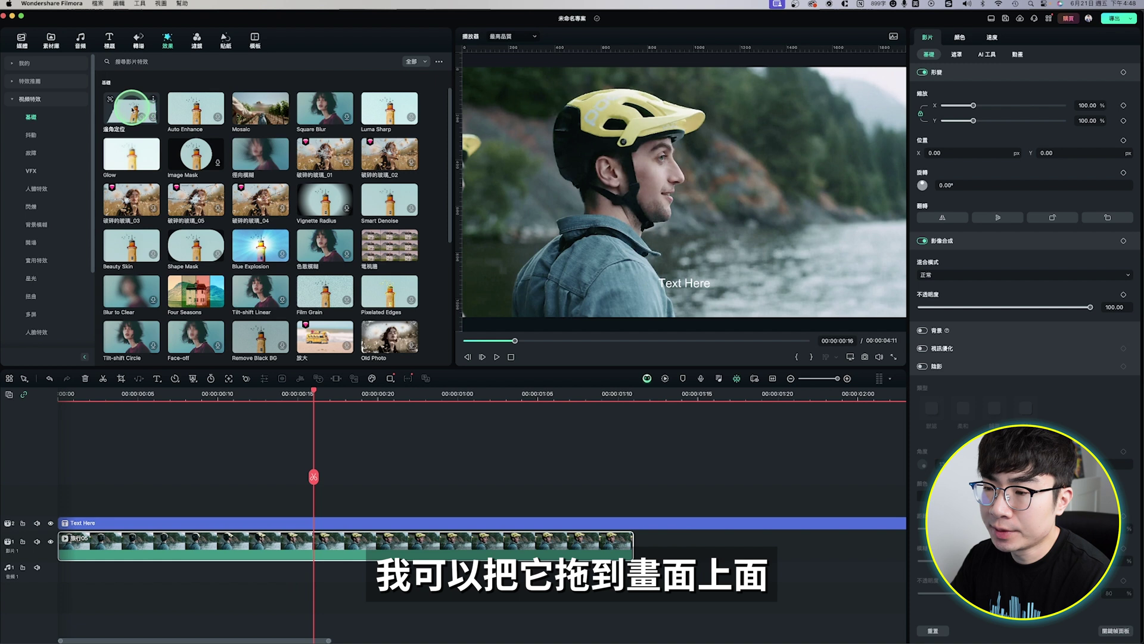
{"action": "left_click_drag", "start_coordinate": [133, 109], "coordinate": [275, 477]}
{"action": "left_click_drag", "start_coordinate": [292, 541], "coordinate": [293, 542]}
{"action": "left_click", "coordinate": [1019, 43]}
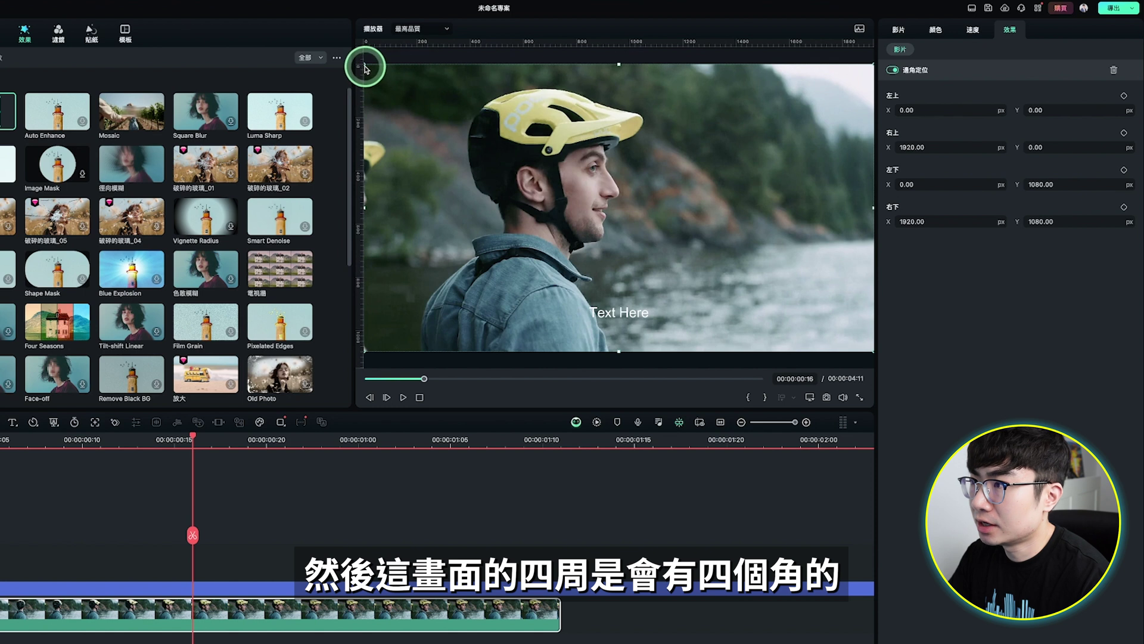
Pull the picture's top-left and bottom-left corners inward to skew it.
{"action": "left_click_drag", "start_coordinate": [364, 64], "coordinate": [516, 103]}
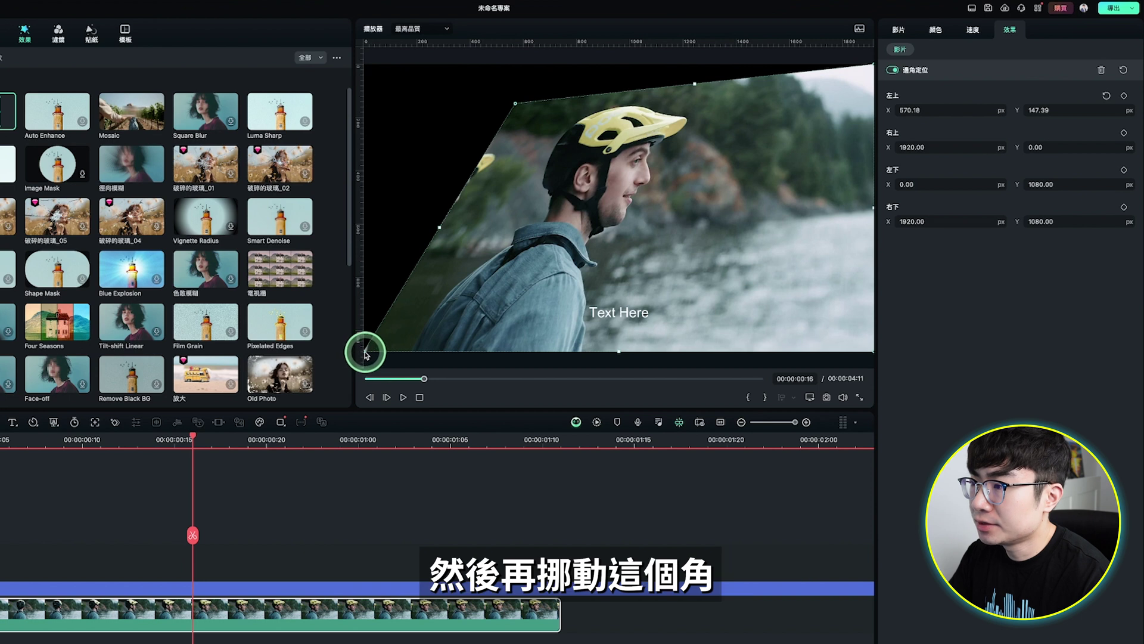
{"action": "left_click_drag", "start_coordinate": [365, 351], "coordinate": [552, 312]}
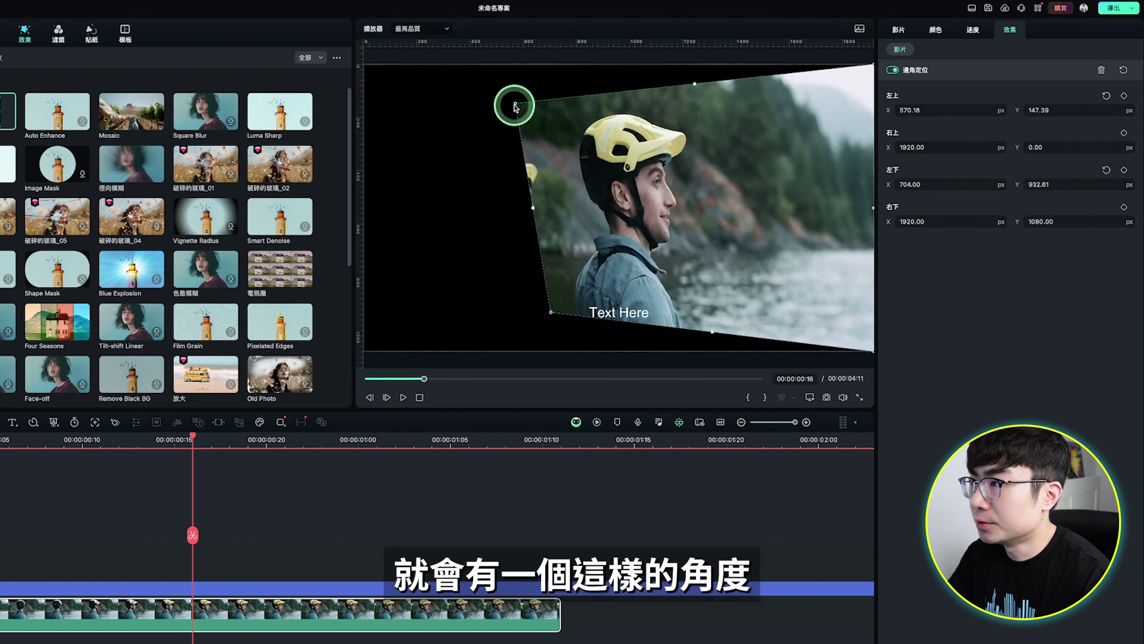
{"action": "left_click_drag", "start_coordinate": [515, 104], "coordinate": [554, 103]}
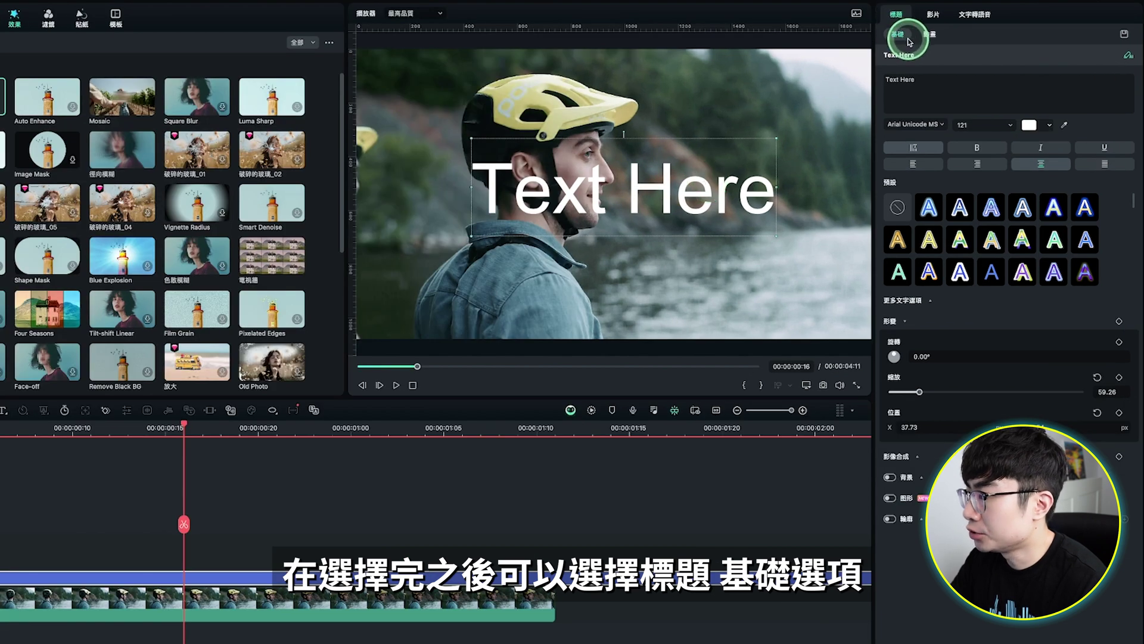
Curve the Text Here title into a circular arc at strength 180 and shrink it to scale 26.64.
{"action": "left_click", "coordinate": [892, 453]}
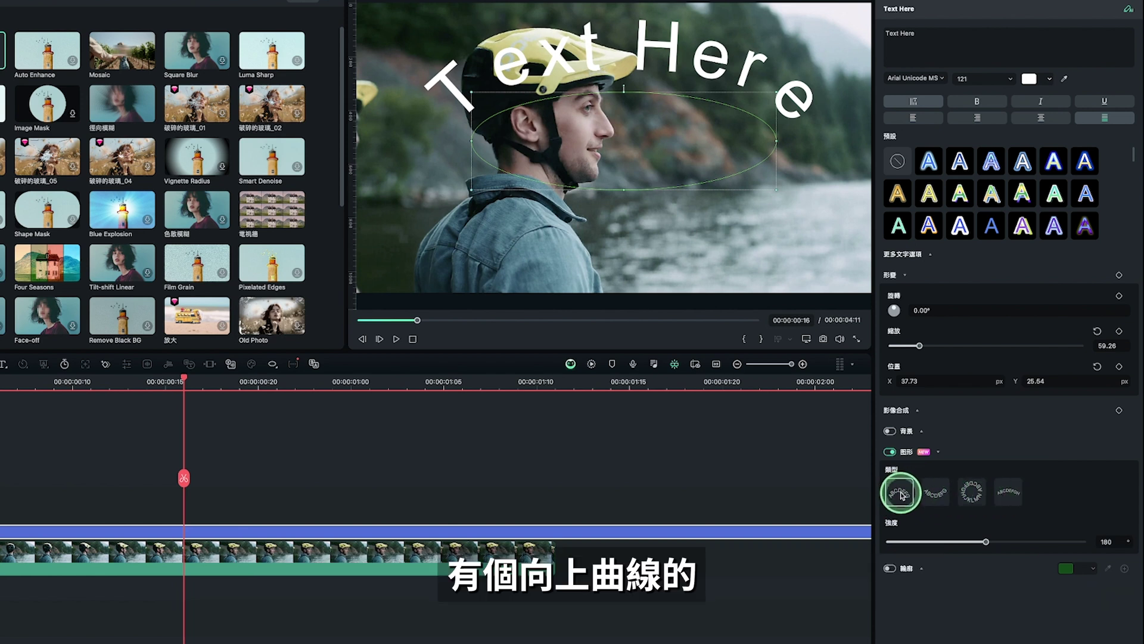
{"action": "left_click", "coordinate": [934, 494]}
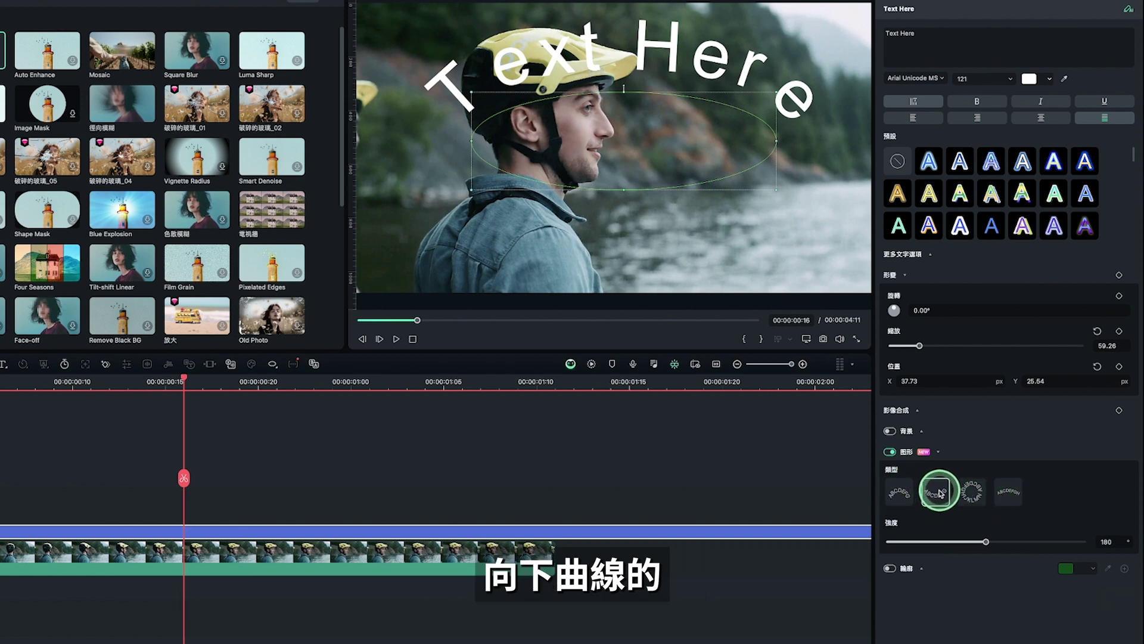
{"action": "left_click", "coordinate": [1009, 492]}
{"action": "left_click", "coordinate": [899, 492]}
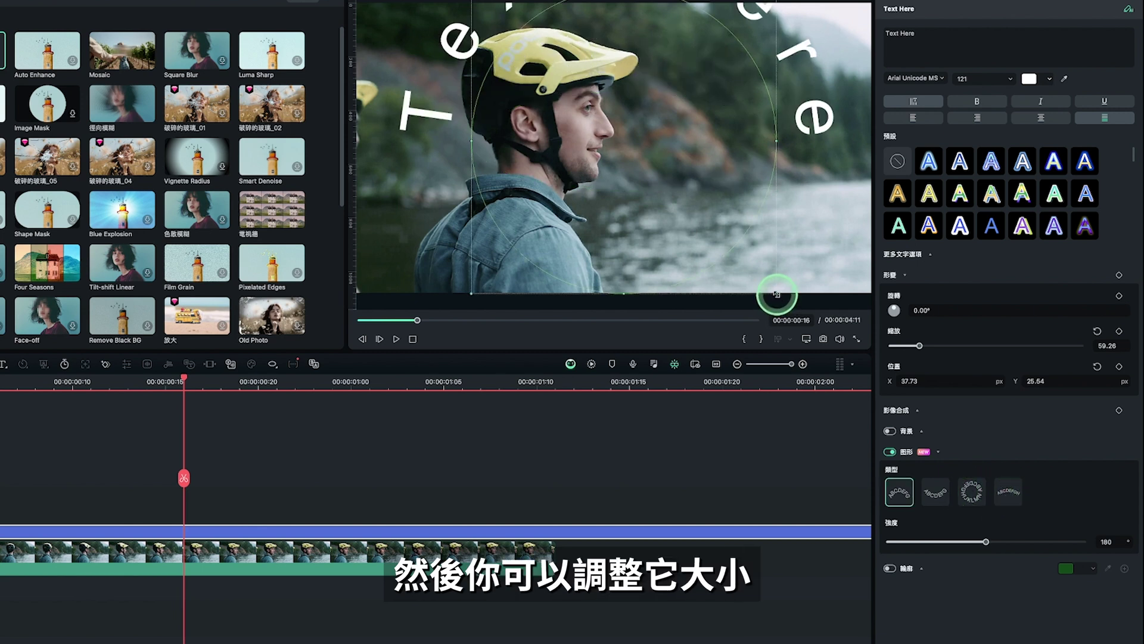
{"action": "left_click_drag", "start_coordinate": [777, 295], "coordinate": [727, 248]}
{"action": "double_click", "coordinate": [520, 127]}
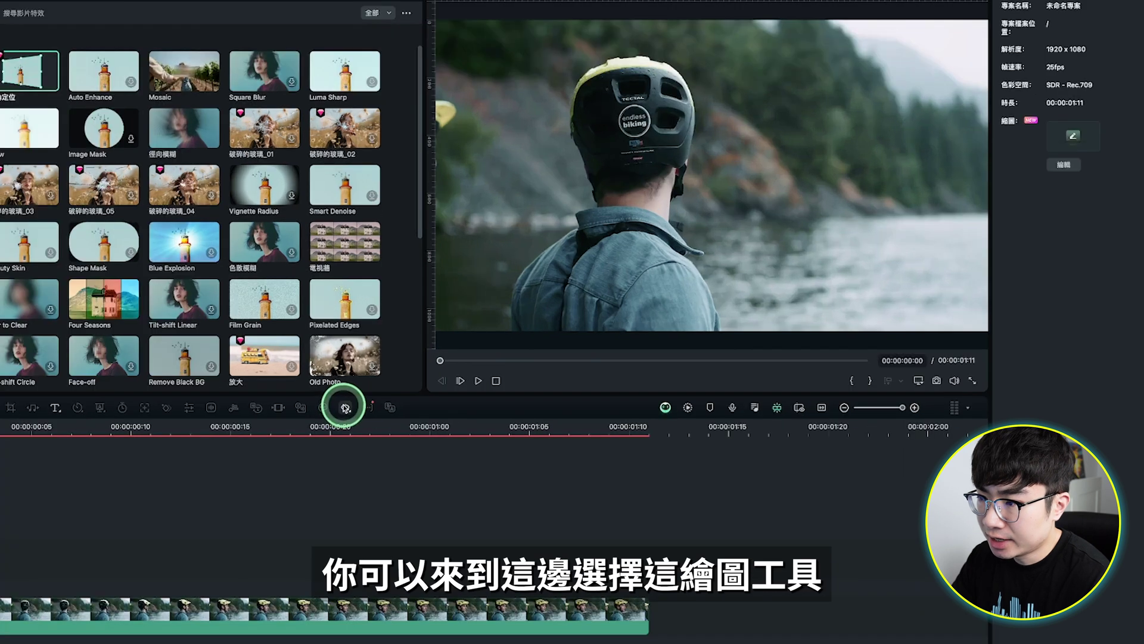
Draw a white rectangle over the cyclist's head, widen it to about 51%, rotate it, and add a shadow.
{"action": "left_click", "coordinate": [345, 408]}
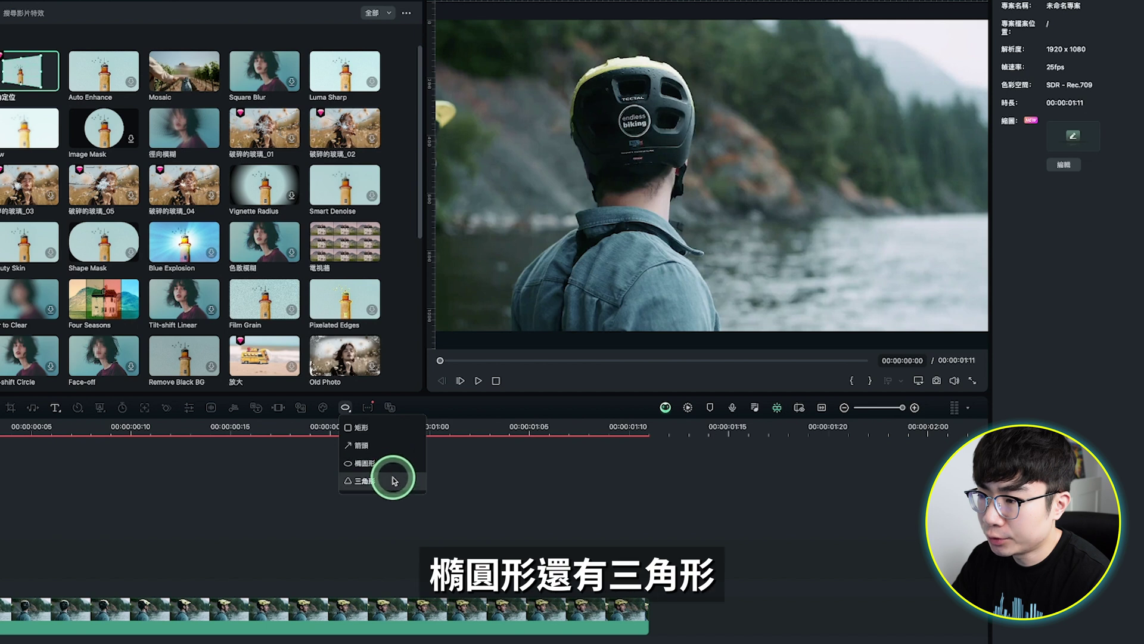
{"action": "left_click", "coordinate": [404, 435]}
{"action": "left_click_drag", "start_coordinate": [528, 94], "coordinate": [748, 247]}
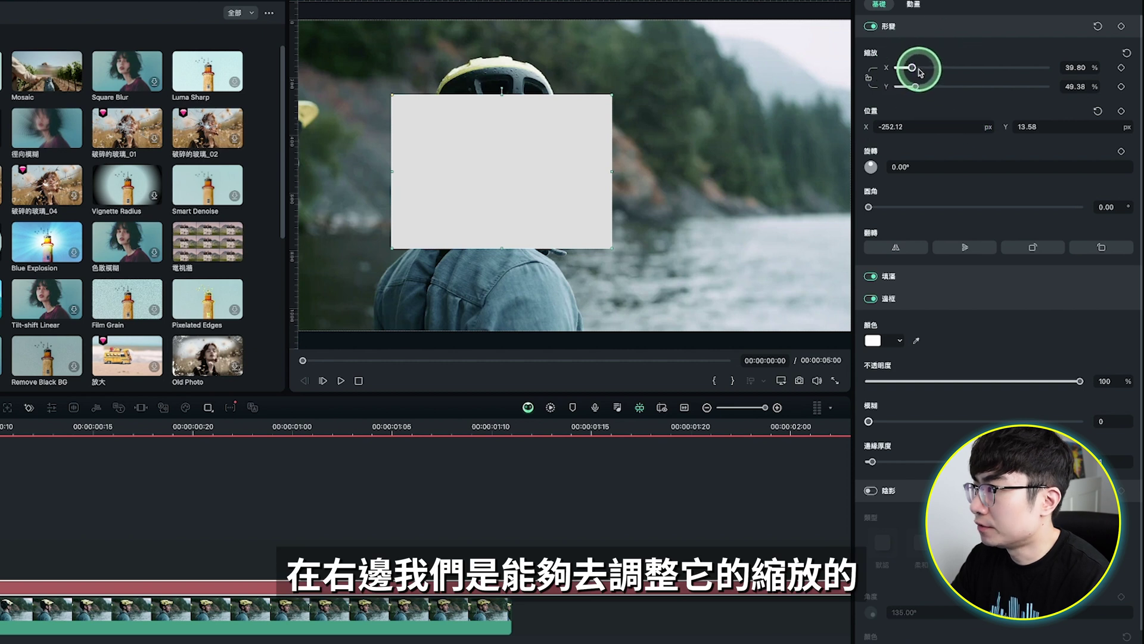
{"action": "left_click_drag", "start_coordinate": [912, 67], "coordinate": [916, 67]}
{"action": "left_click", "coordinate": [910, 165]}
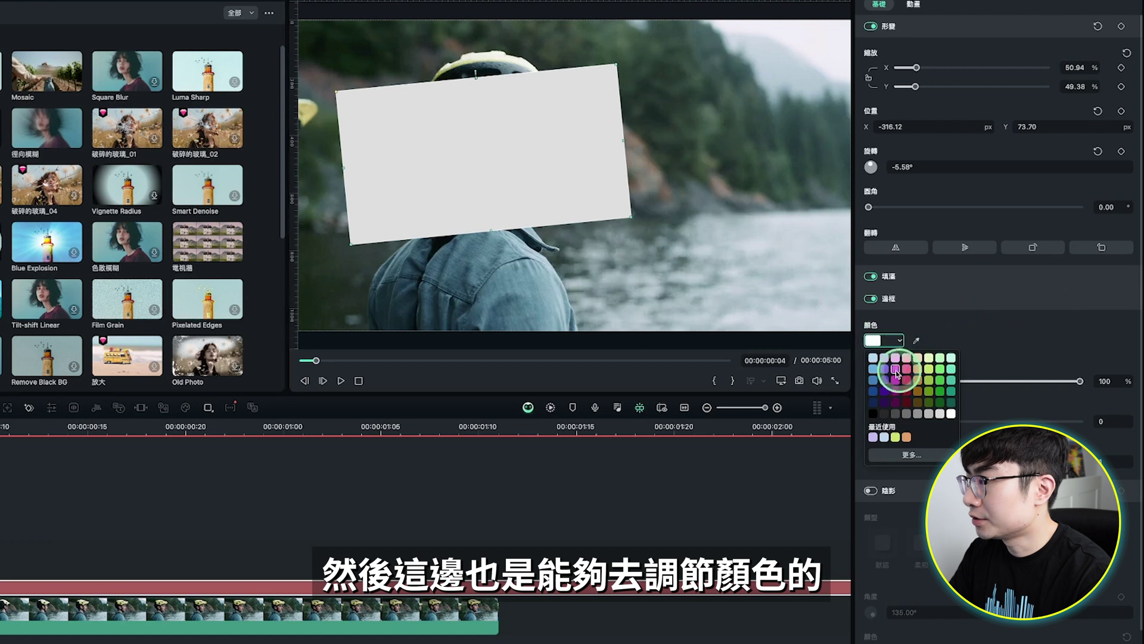
{"action": "left_click", "coordinate": [984, 349]}
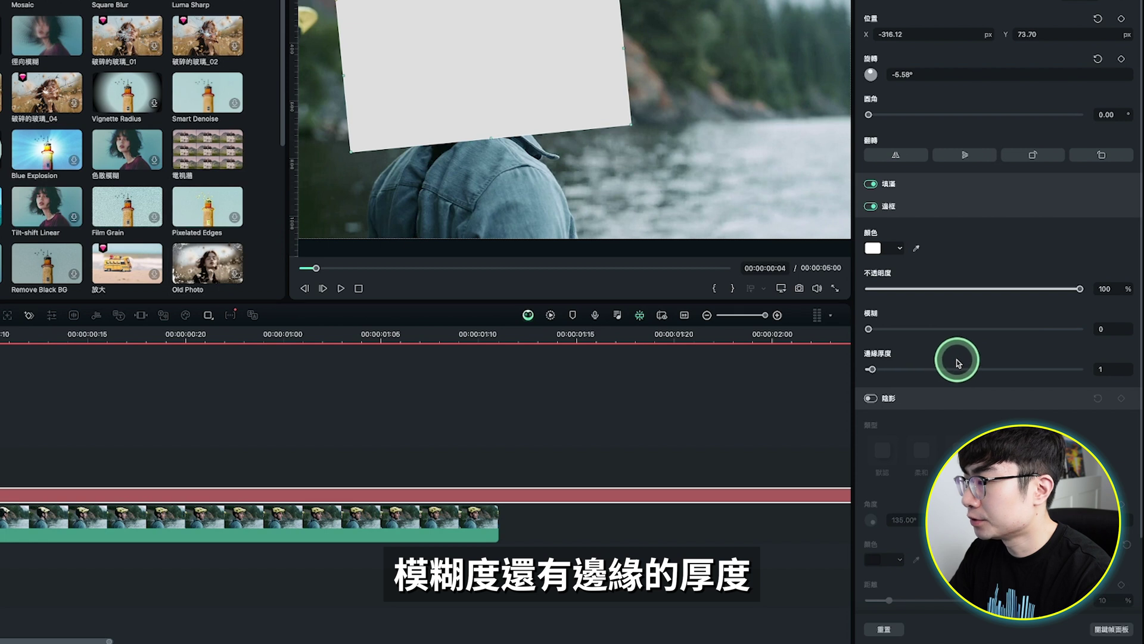
{"action": "left_click", "coordinate": [870, 397]}
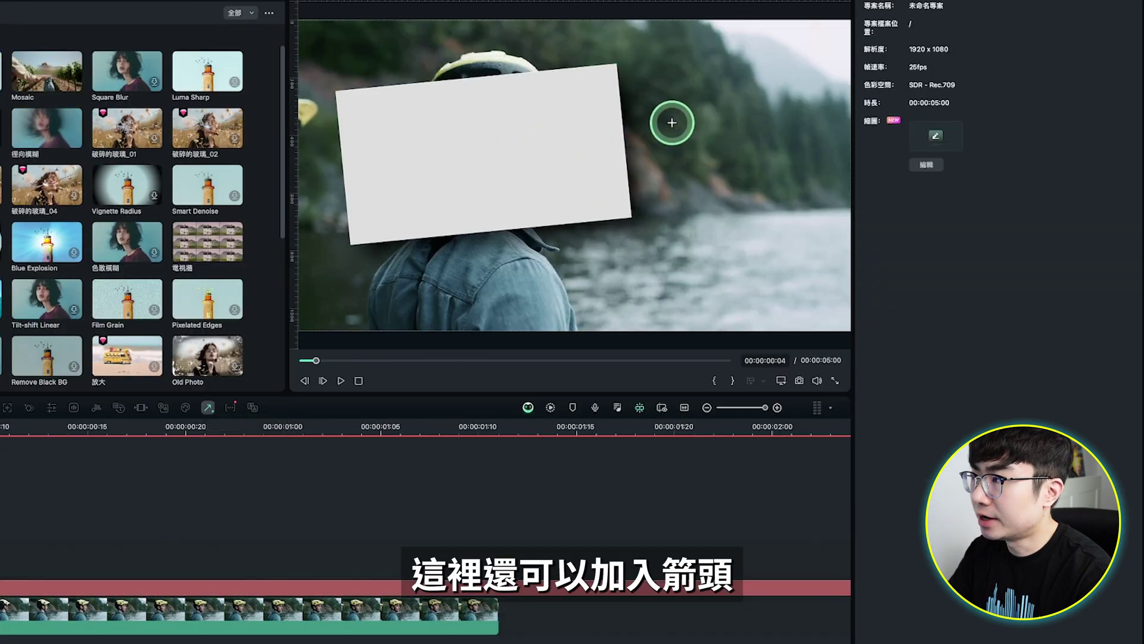
Draw a right-pointing arrow and a triangle shape over the preview.
{"action": "left_click", "coordinate": [230, 463]}
{"action": "left_click_drag", "start_coordinate": [595, 221], "coordinate": [799, 313]}
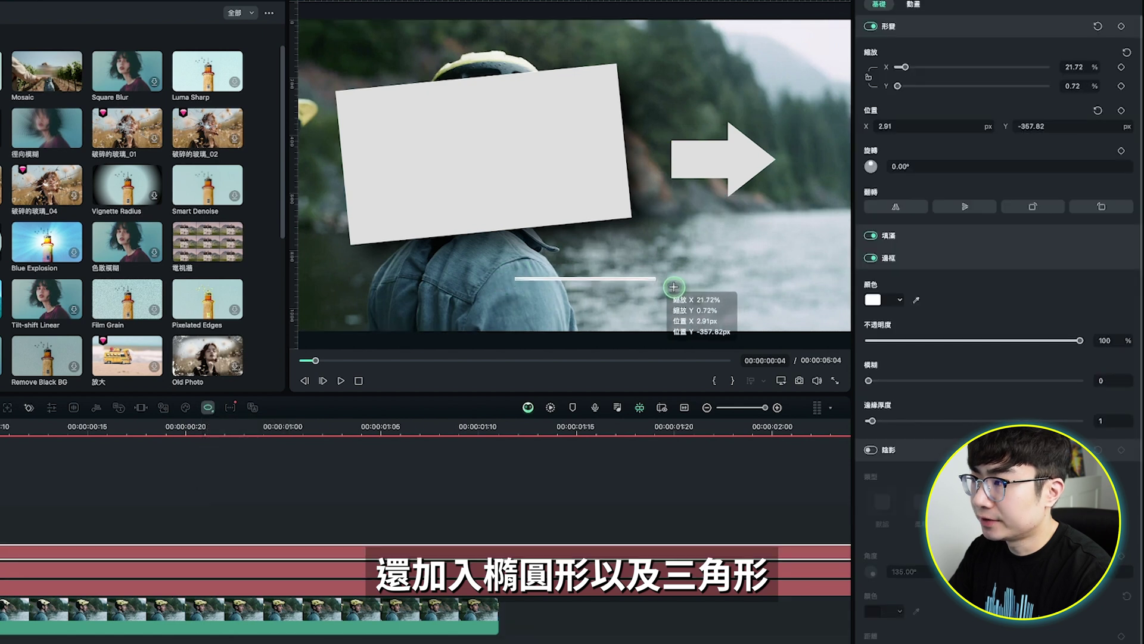
{"action": "left_click", "coordinate": [208, 407]}
{"action": "left_click", "coordinate": [227, 480]}
{"action": "left_click_drag", "start_coordinate": [656, 53], "coordinate": [685, 107]}
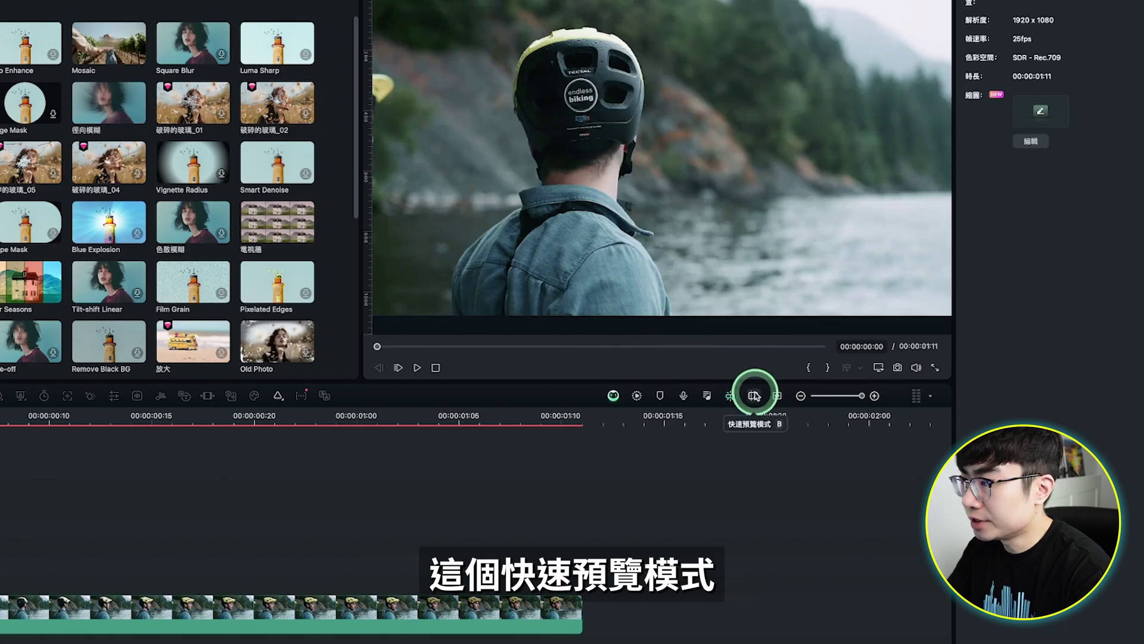
{"action": "left_click", "coordinate": [754, 395]}
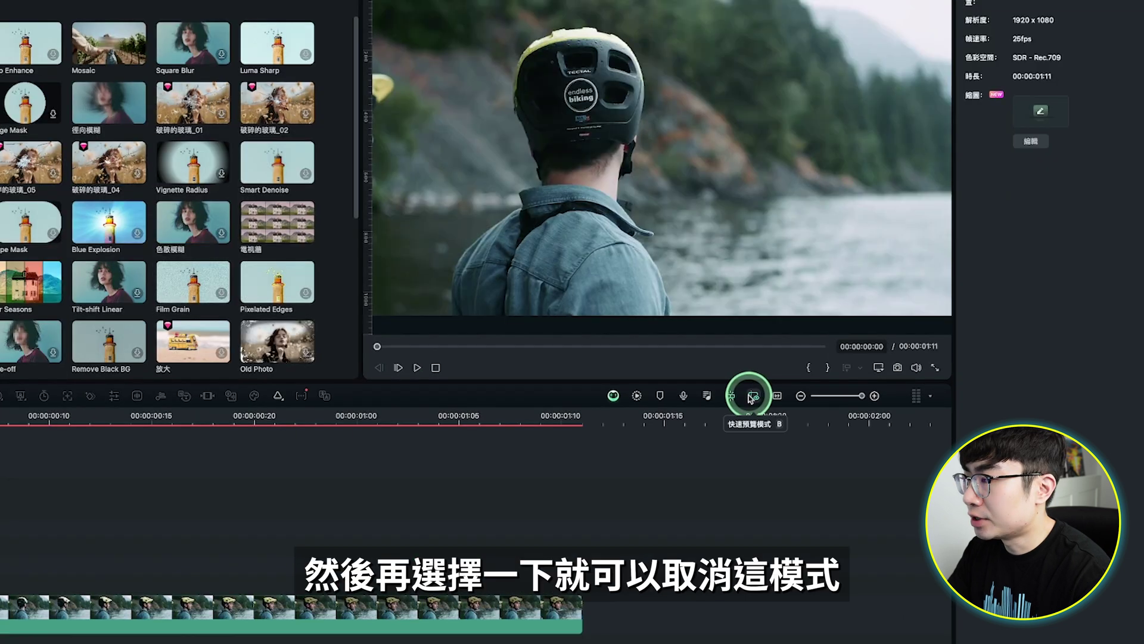
{"action": "left_click", "coordinate": [751, 398]}
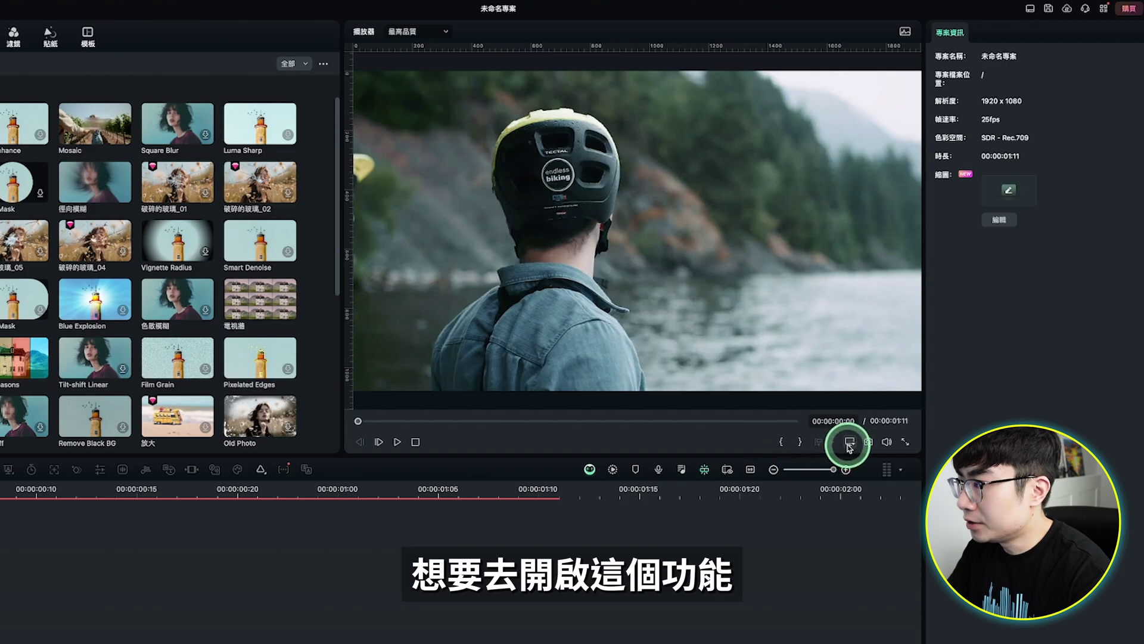
Show the preview rulers, drag out a horizontal and a vertical guide, then hide the rulers and guides.
{"action": "left_click", "coordinate": [850, 443]}
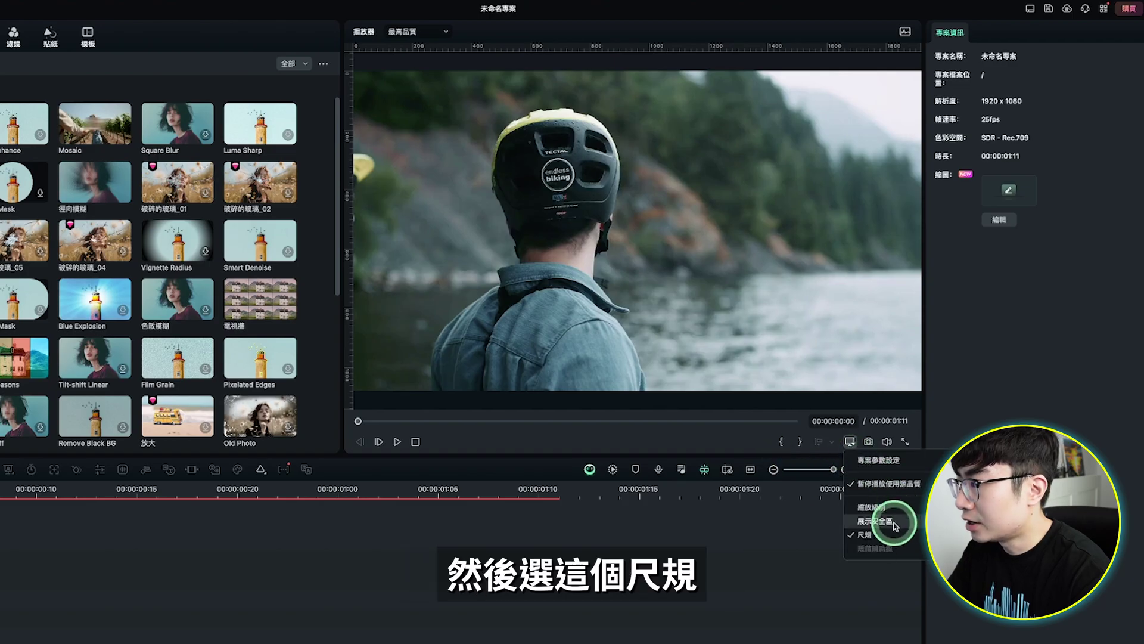
{"action": "left_click", "coordinate": [890, 535]}
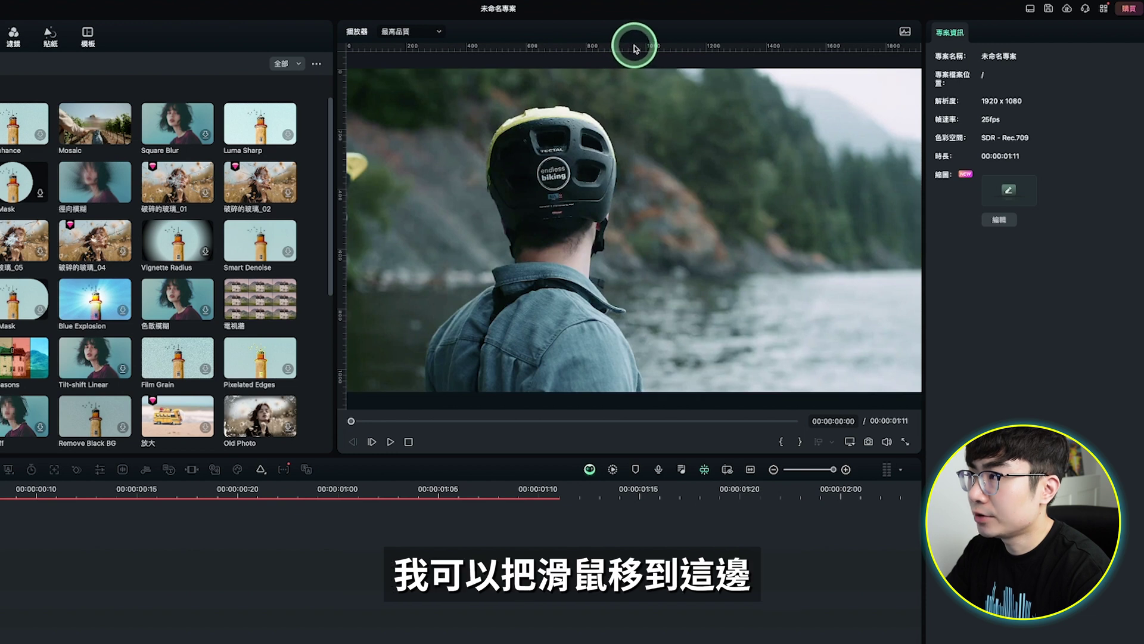
{"action": "mouse_move", "coordinate": [635, 46]}
{"action": "left_mouse_down"}
{"action": "mouse_move", "coordinate": [634, 132]}
{"action": "mouse_move", "coordinate": [630, 99]}
{"action": "left_mouse_up"}
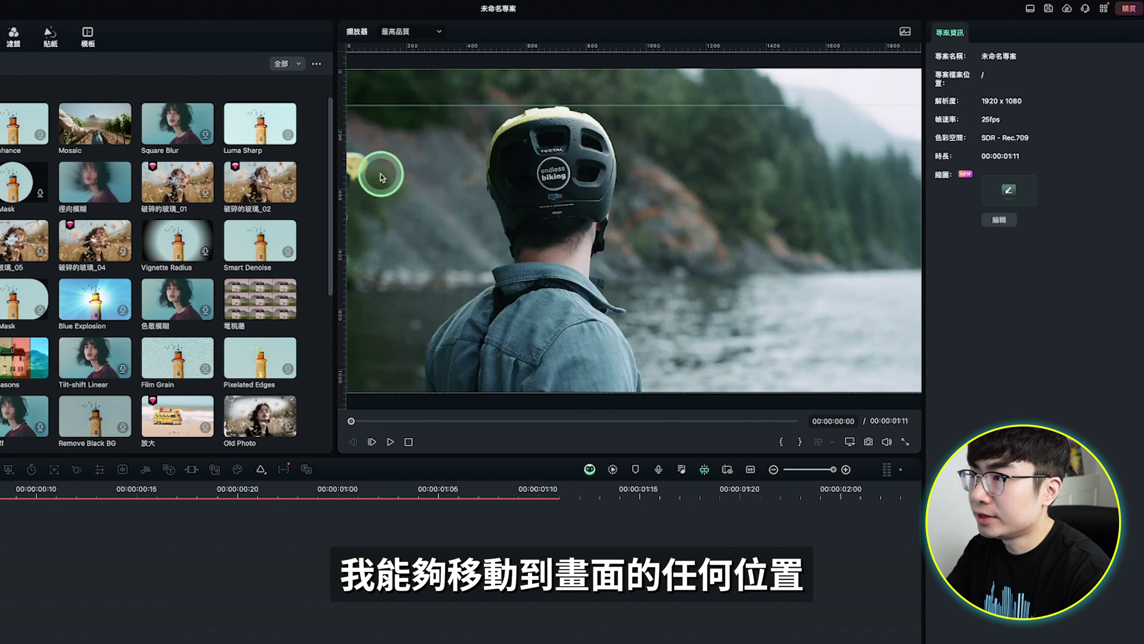
{"action": "left_click_drag", "start_coordinate": [342, 183], "coordinate": [486, 174]}
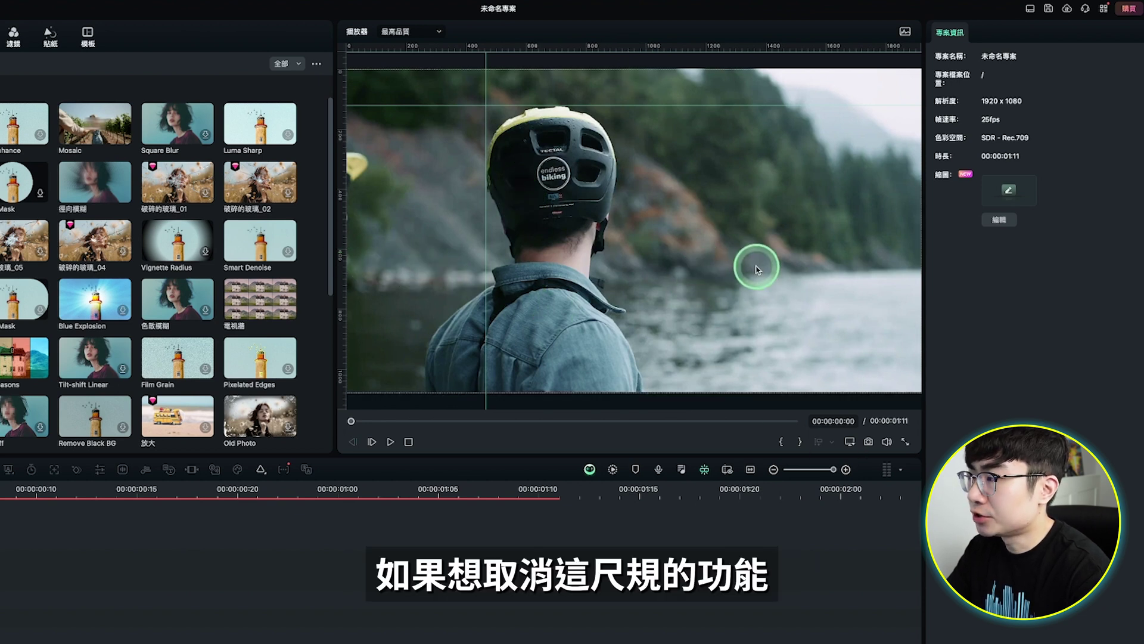
{"action": "left_click", "coordinate": [855, 442]}
{"action": "left_click", "coordinate": [899, 529]}
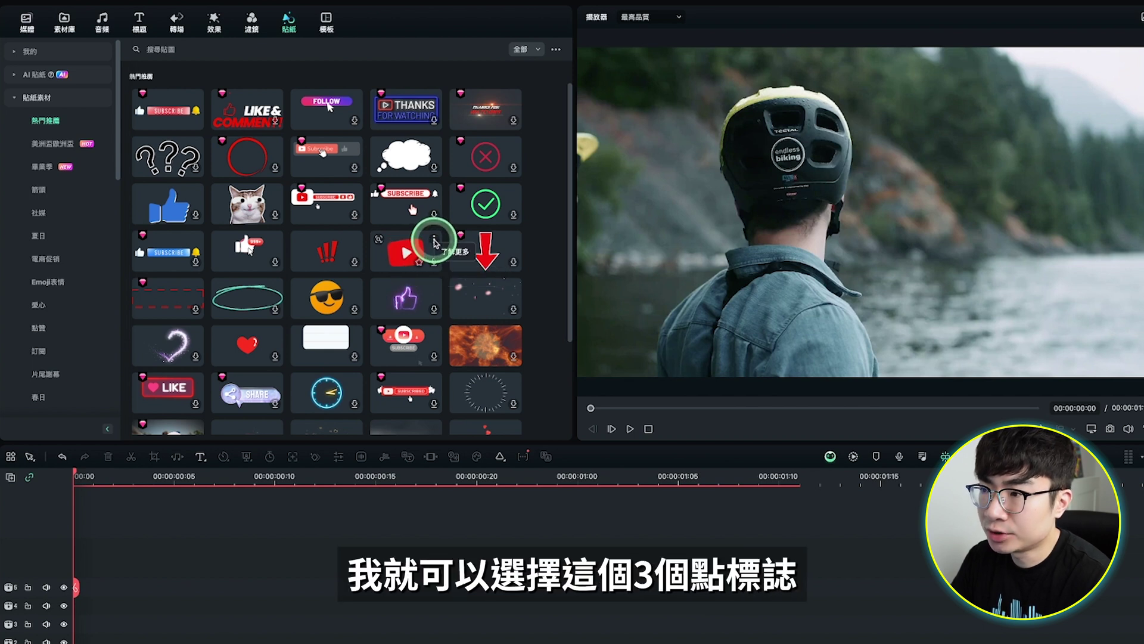
Show stickers similar to the YouTube sticker with Find Similar.
{"action": "left_click", "coordinate": [434, 242]}
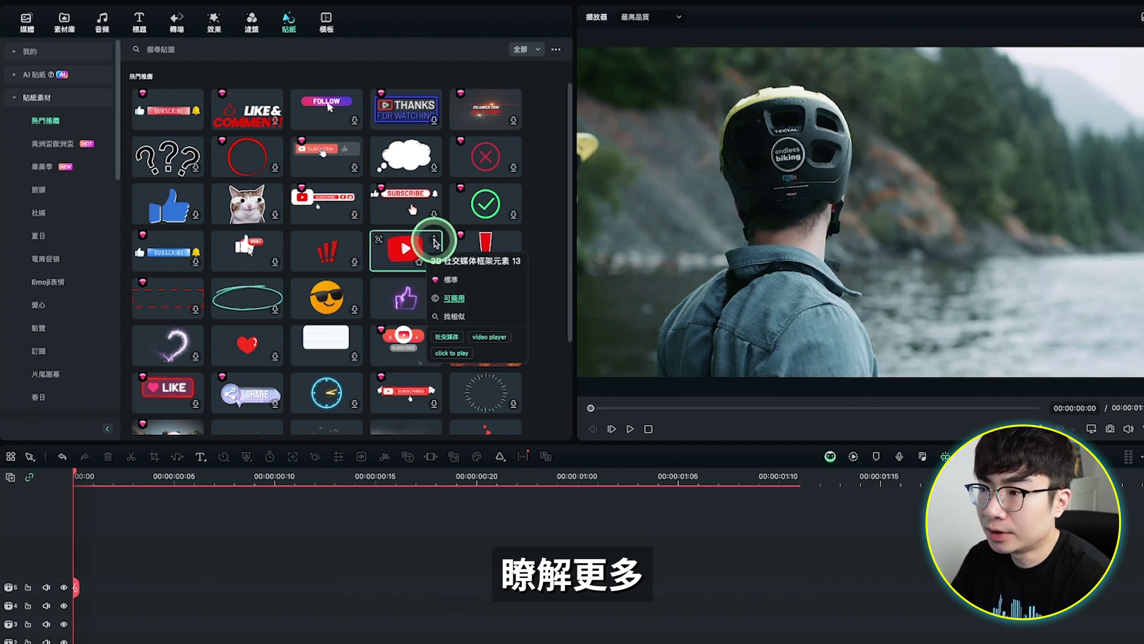
{"action": "left_click", "coordinate": [499, 321]}
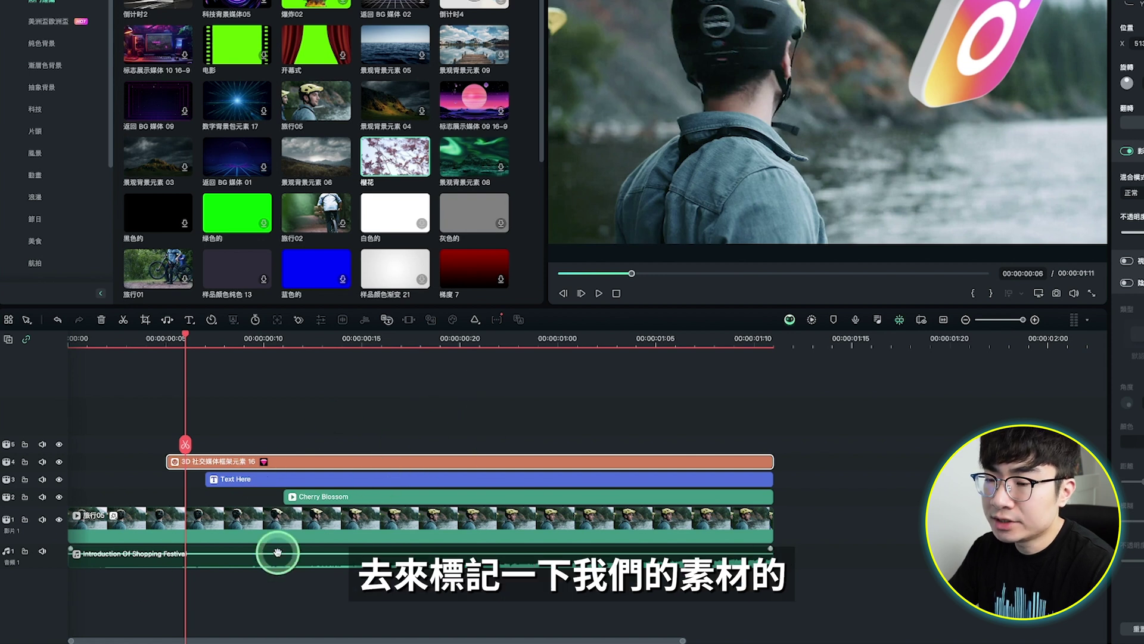
Colour-label the clips: 旅行05 cyclist clip pink, Cherry Blossom purple, Text Here yellow.
{"action": "left_click", "coordinate": [218, 522]}
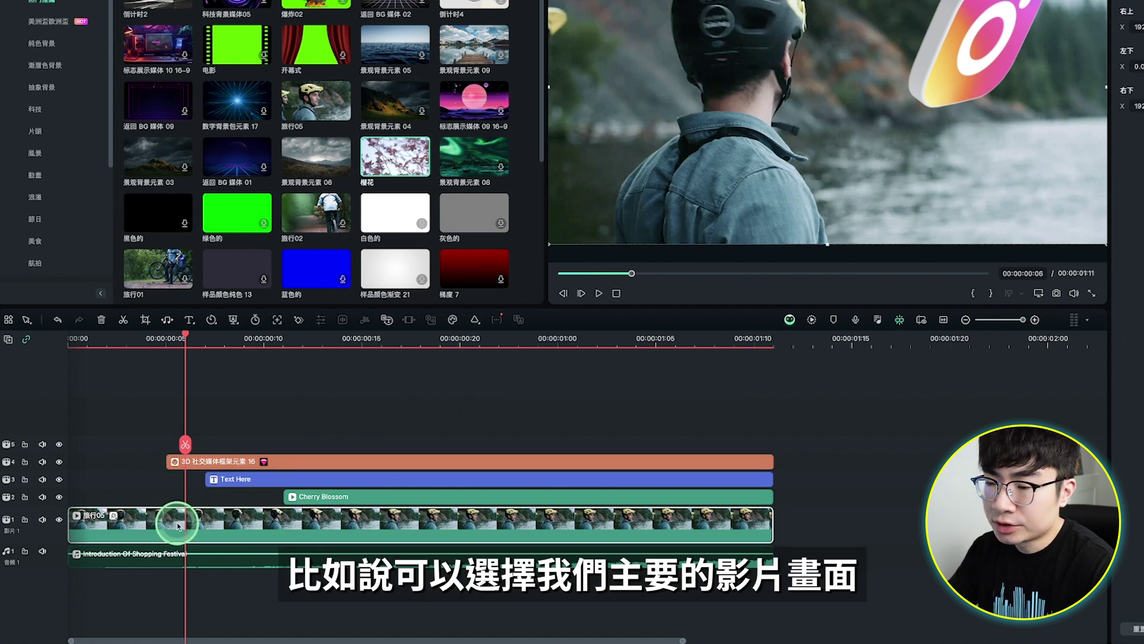
{"action": "right_click", "coordinate": [221, 527]}
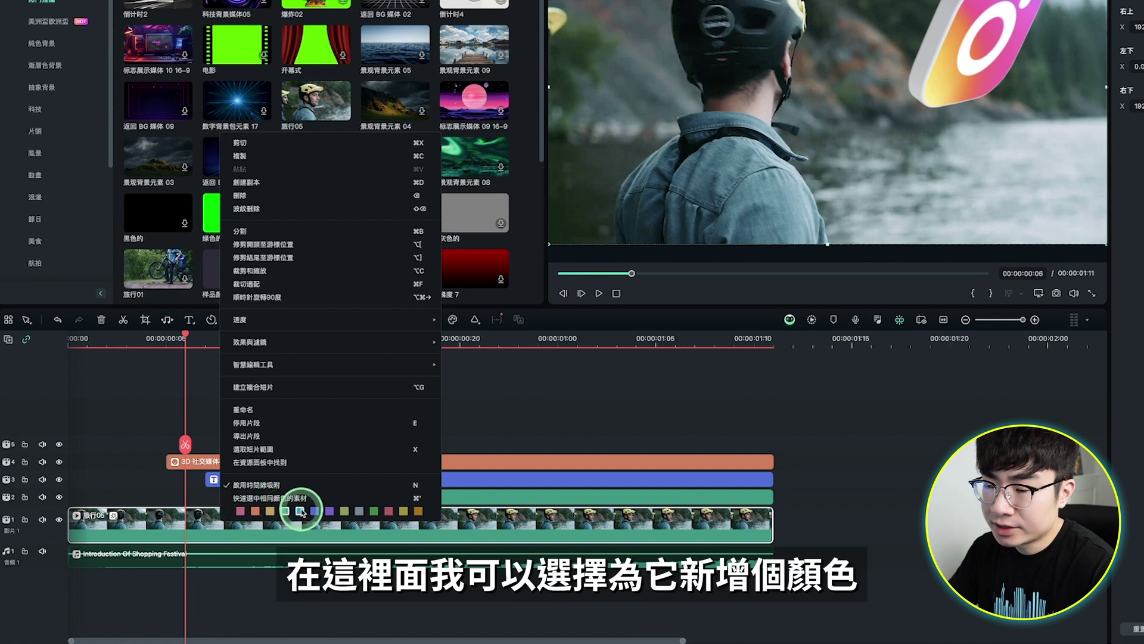
{"action": "left_click", "coordinate": [240, 511]}
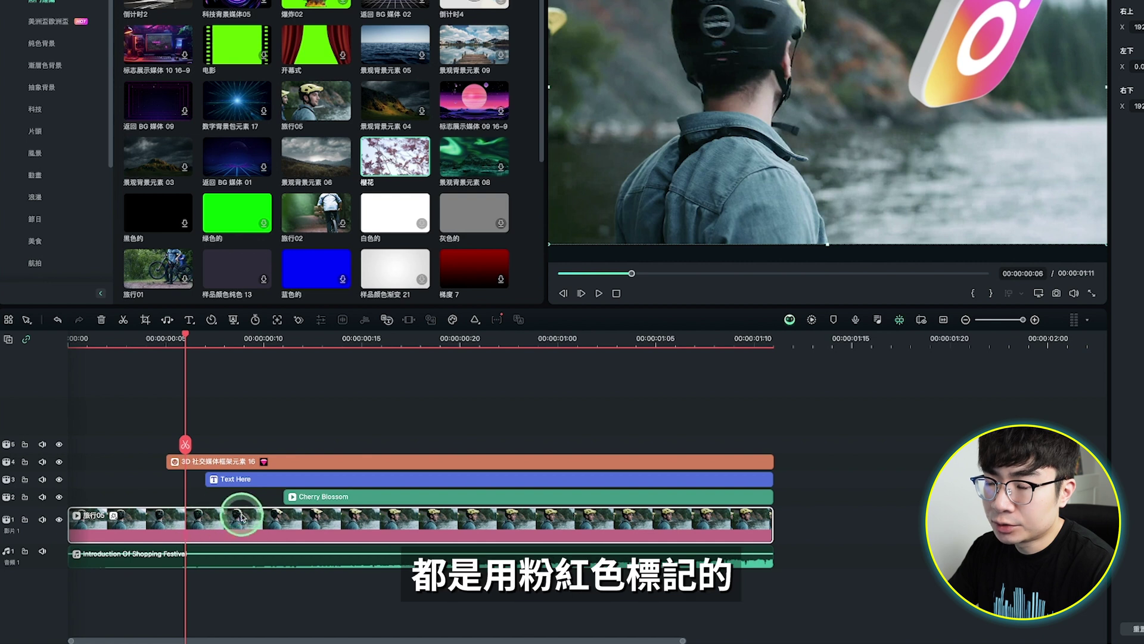
{"action": "left_click", "coordinate": [322, 497]}
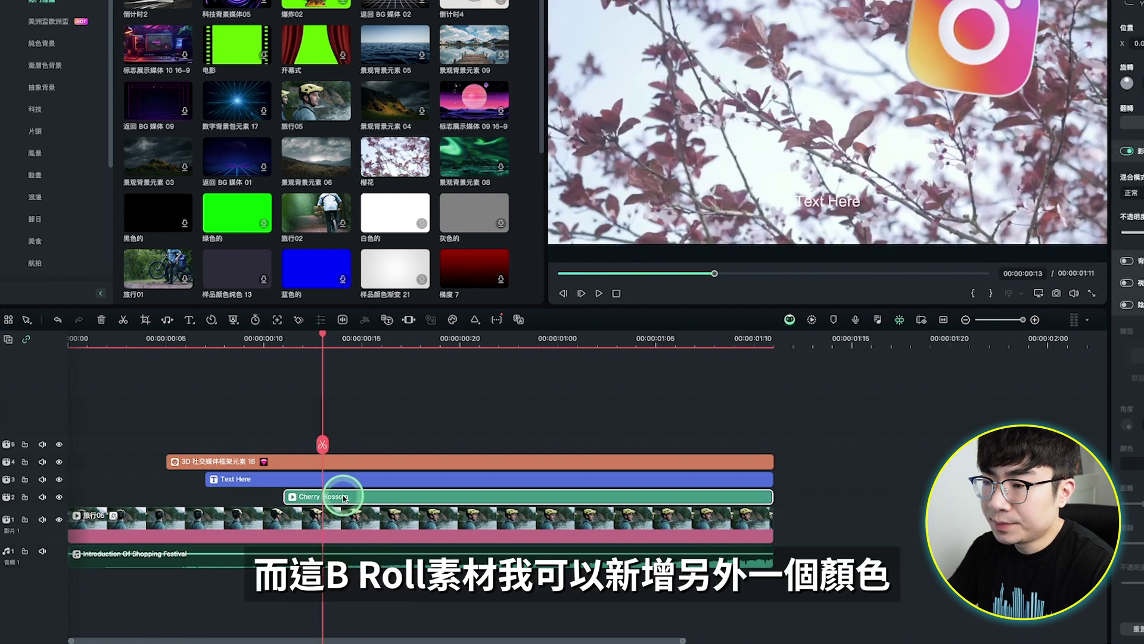
{"action": "right_click", "coordinate": [342, 498]}
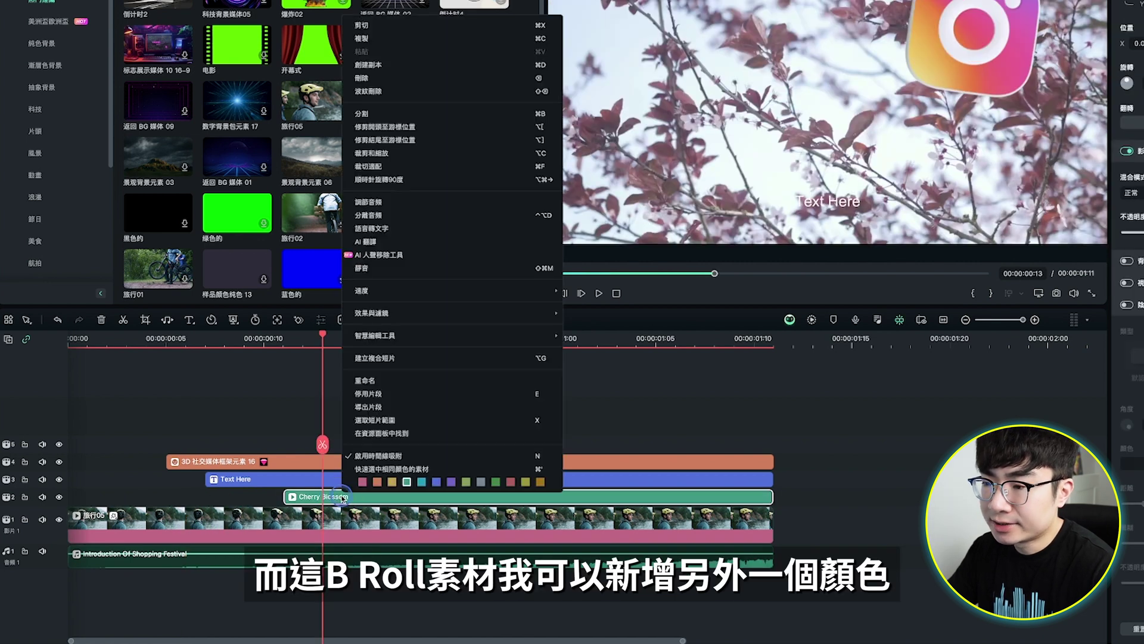
{"action": "left_click", "coordinate": [451, 481]}
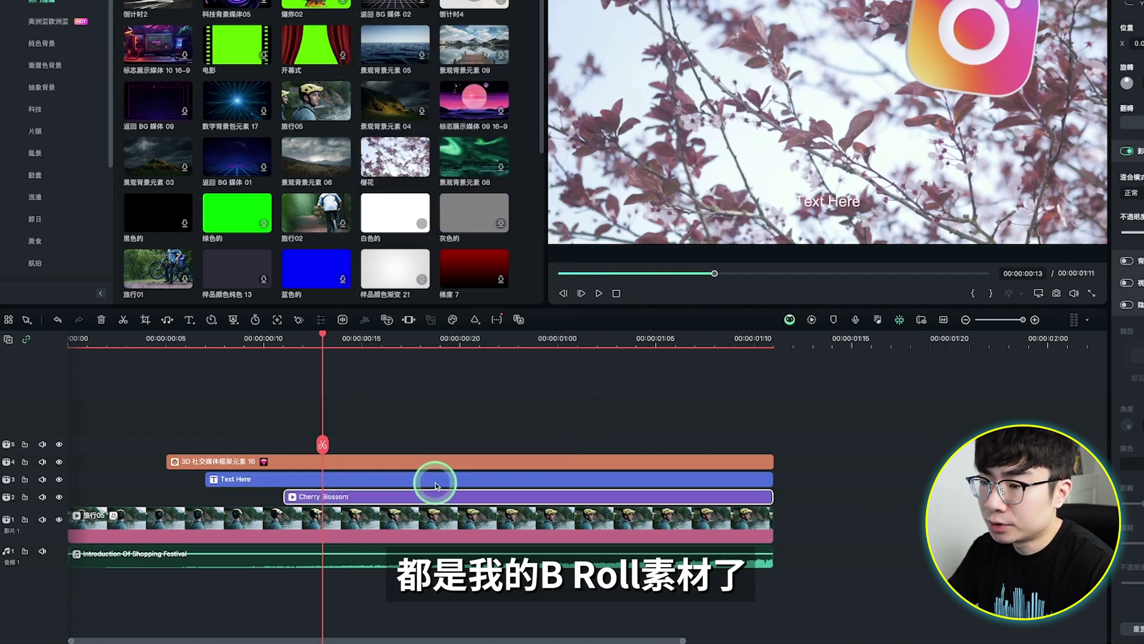
{"action": "left_click", "coordinate": [370, 479]}
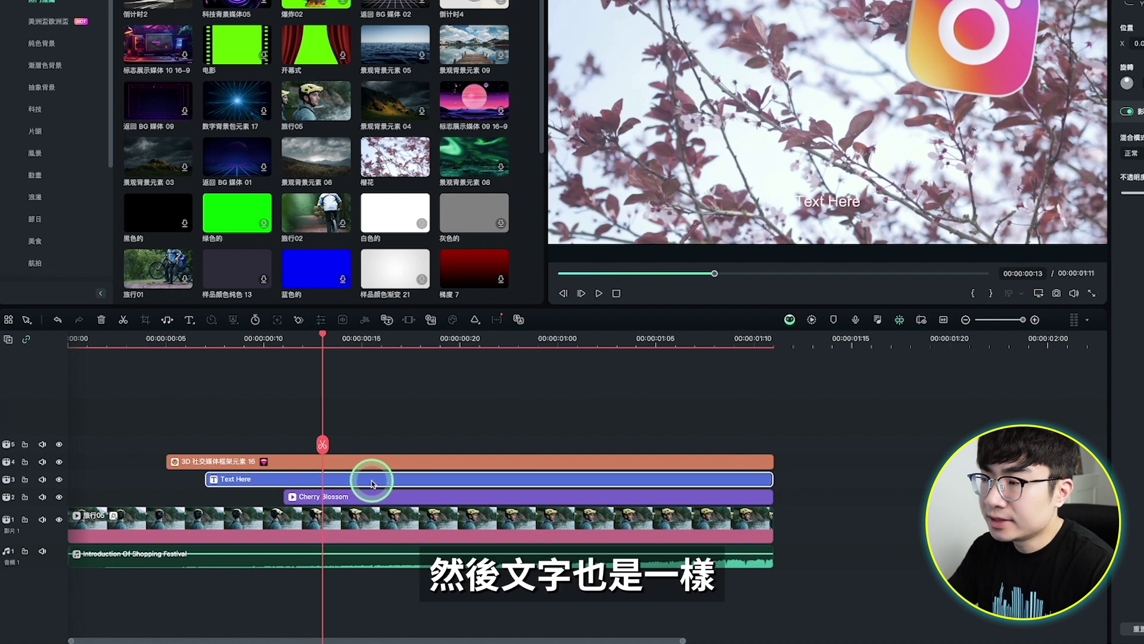
{"action": "right_click", "coordinate": [372, 483]}
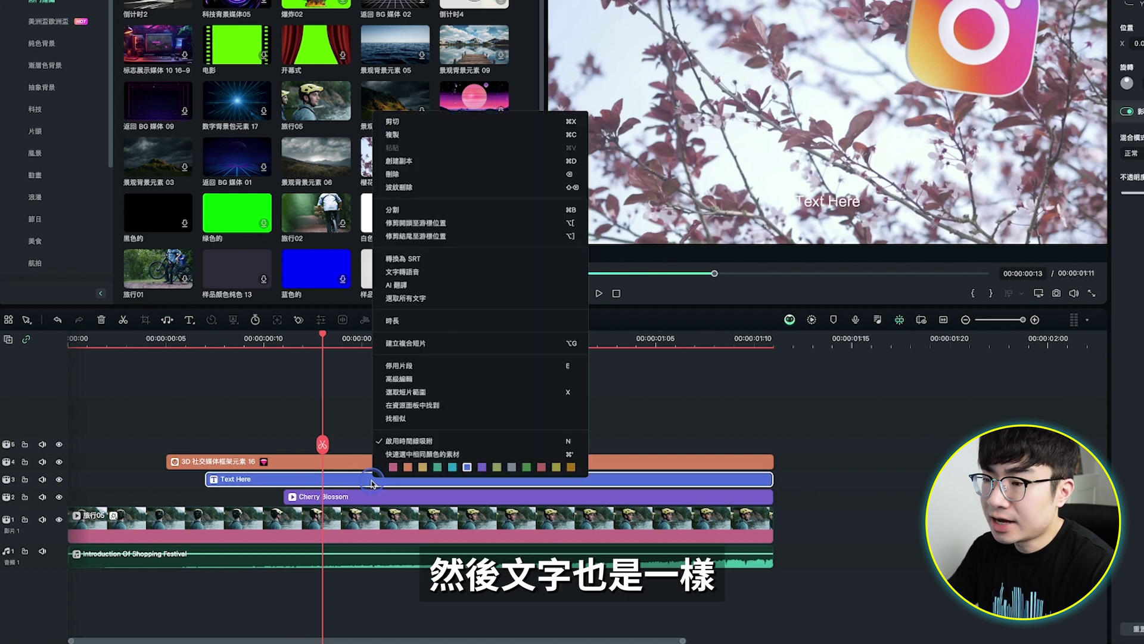
{"action": "left_click", "coordinate": [423, 468]}
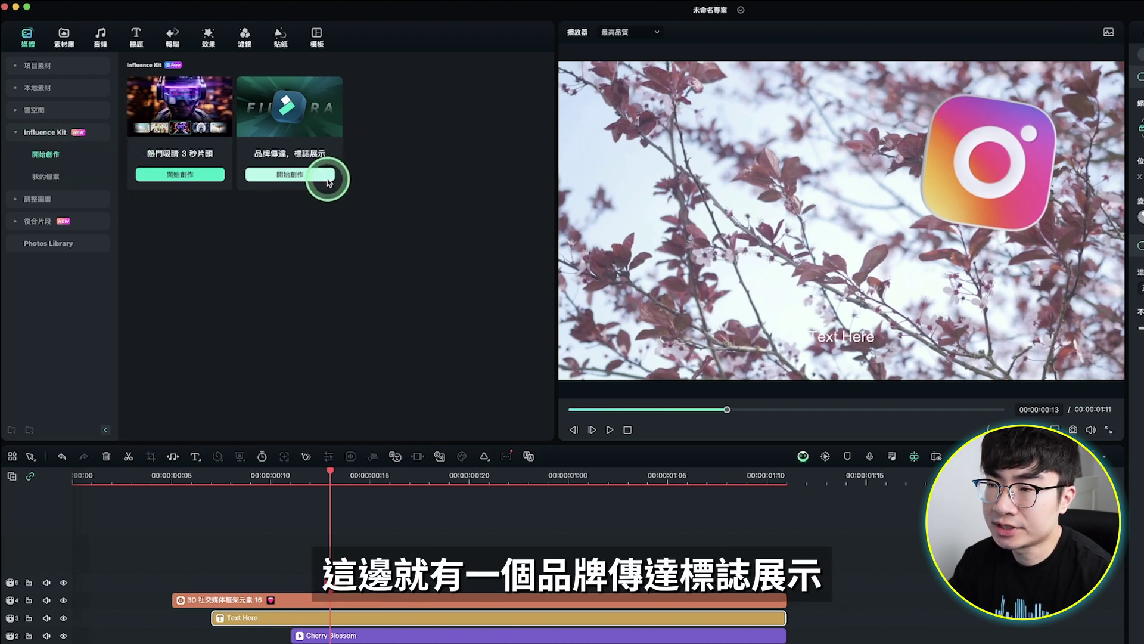
Compare the 數位像素01, 數位像素02 and 飛入 brand logo reveals and choose 數位像素01.
{"action": "left_click", "coordinate": [302, 175]}
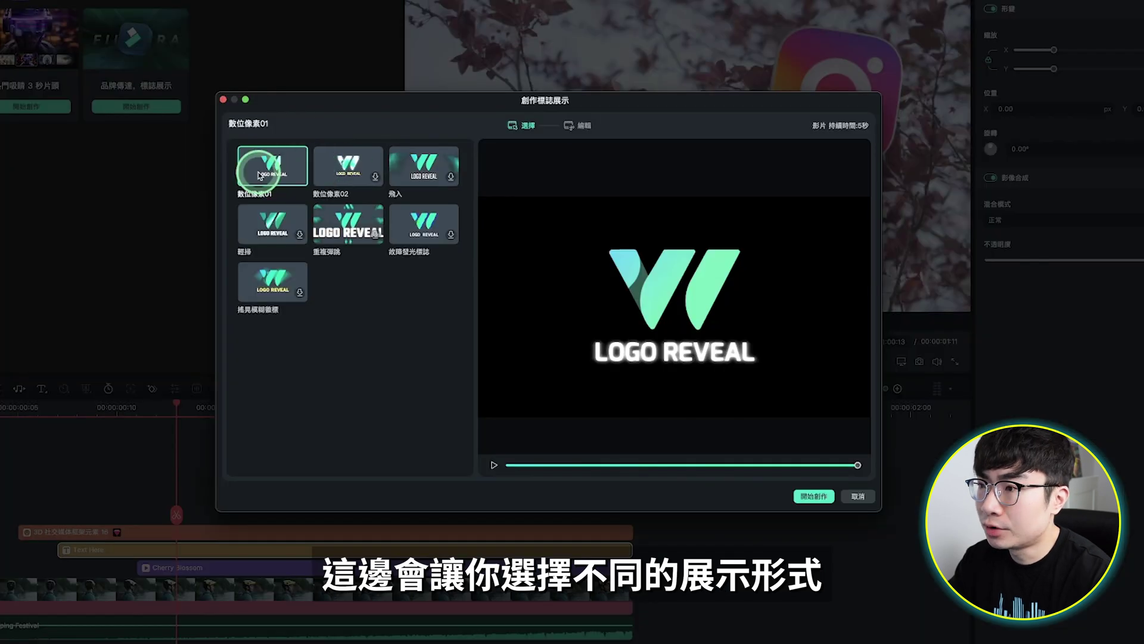
{"action": "left_click", "coordinate": [259, 173]}
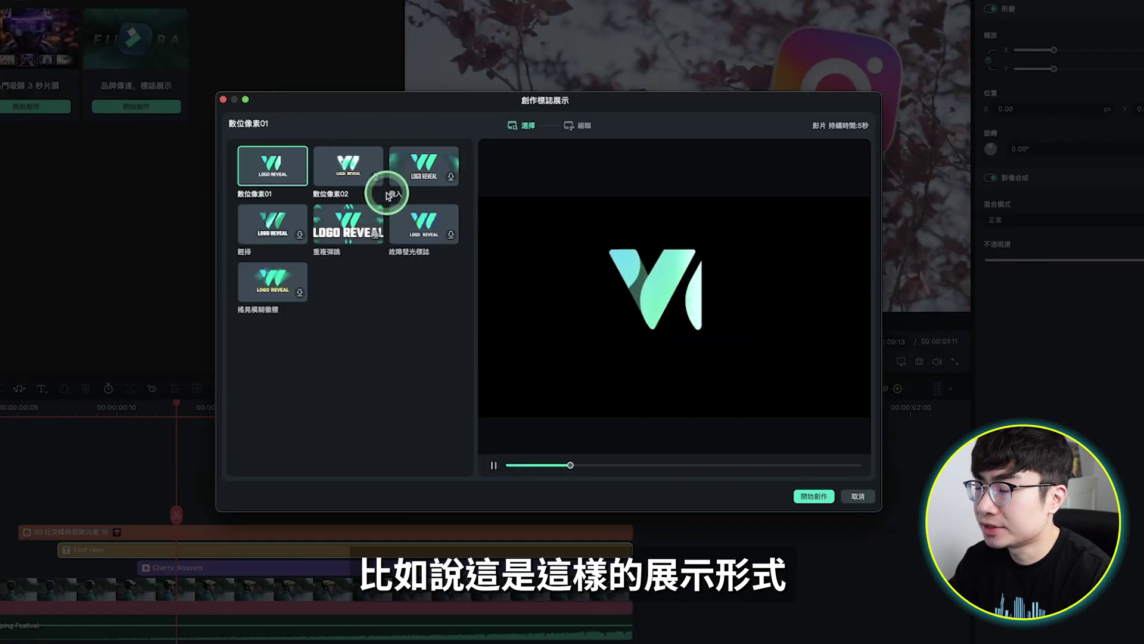
{"action": "left_click", "coordinate": [316, 161]}
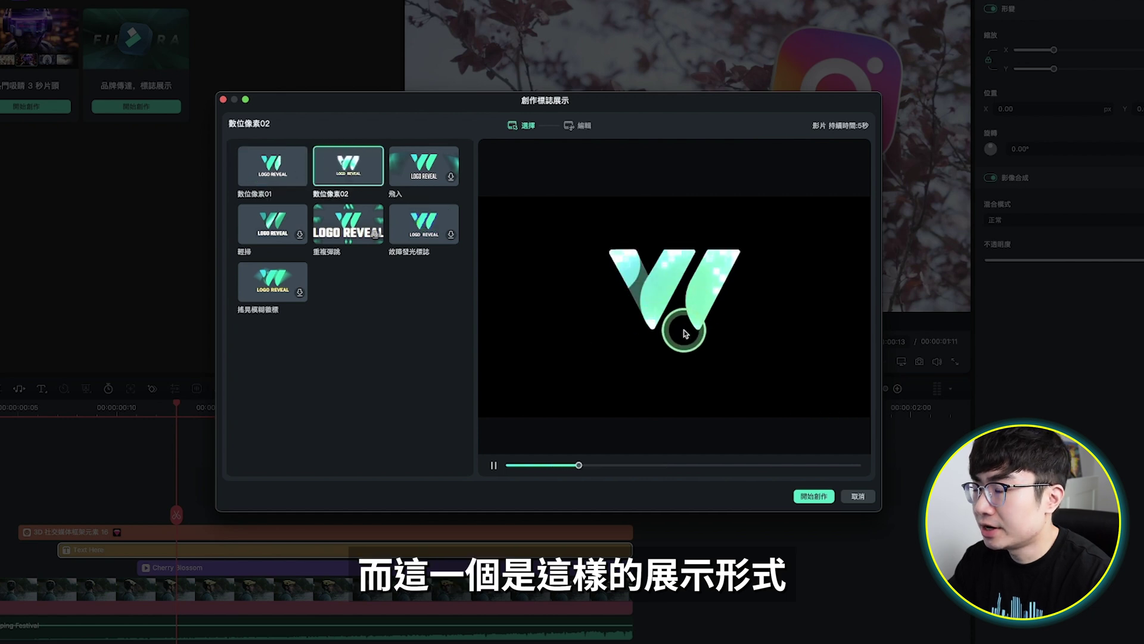
{"action": "left_click", "coordinate": [405, 176]}
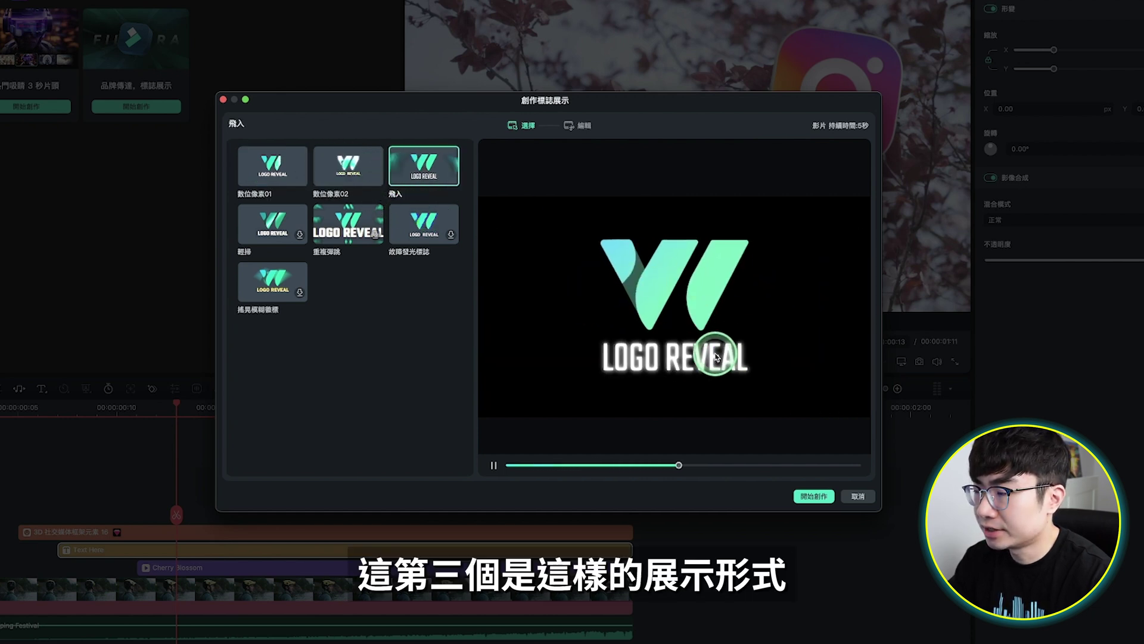
{"action": "left_click", "coordinate": [289, 167]}
Use logo white.png with the creator's name in the reveal and add it to the timeline.
{"action": "left_click", "coordinate": [822, 497]}
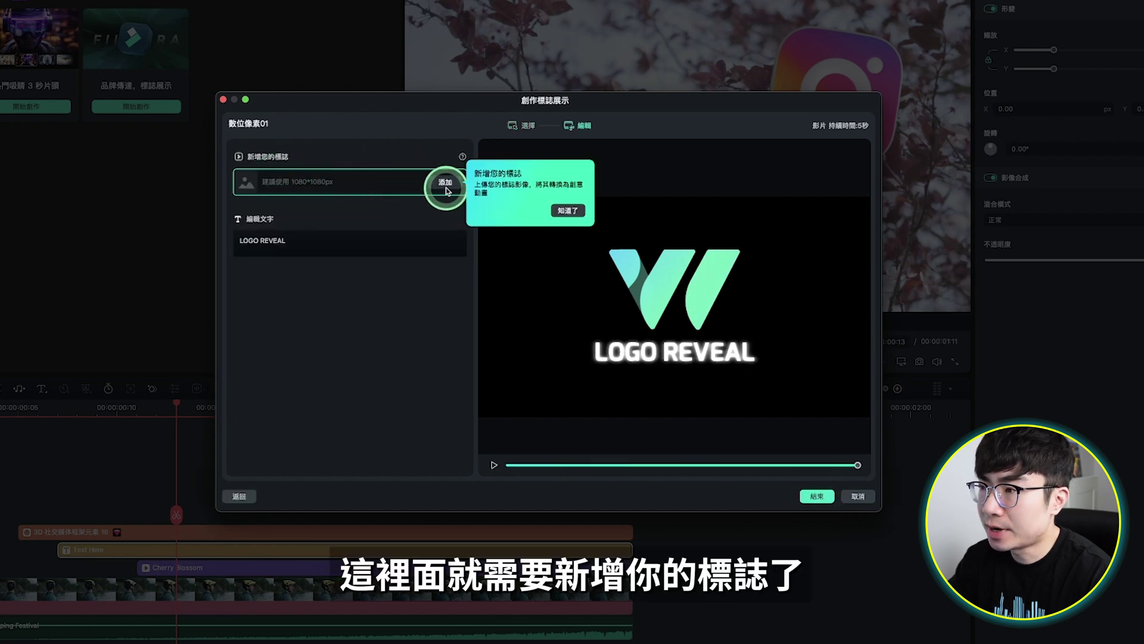
{"action": "left_click", "coordinate": [448, 186]}
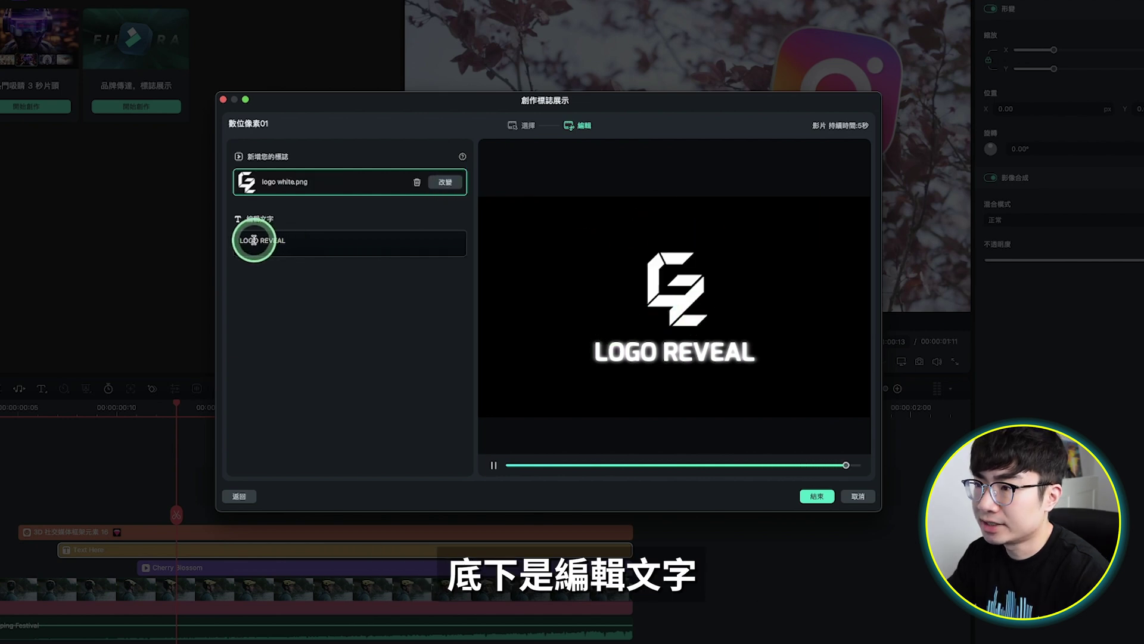
{"action": "left_click_drag", "start_coordinate": [298, 237], "coordinate": [247, 240]}
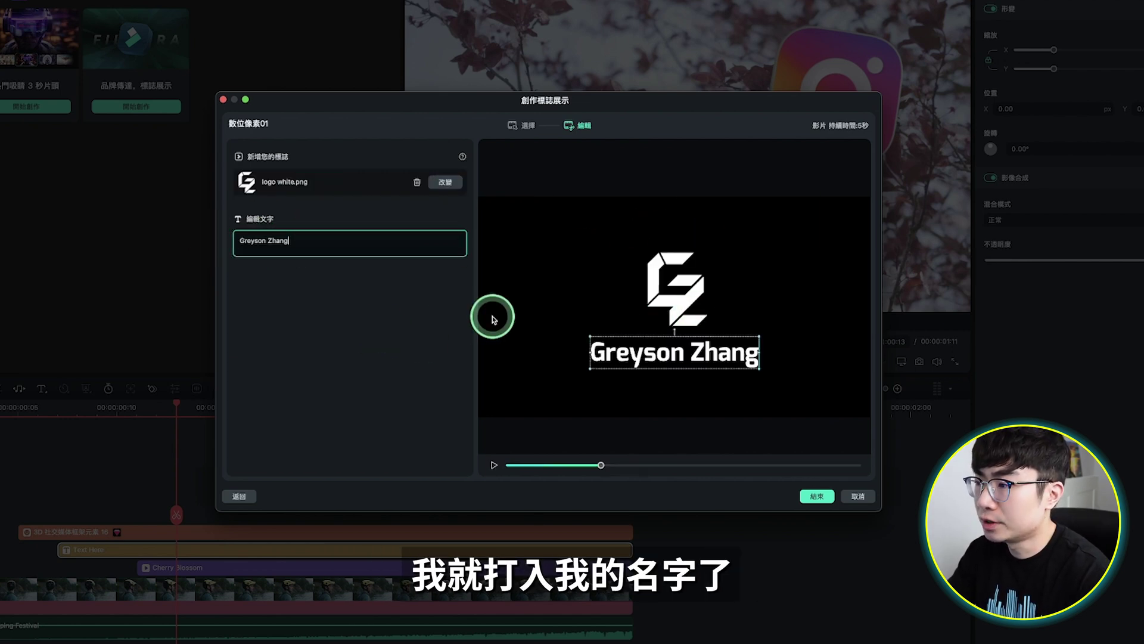
{"action": "left_click", "coordinate": [495, 465]}
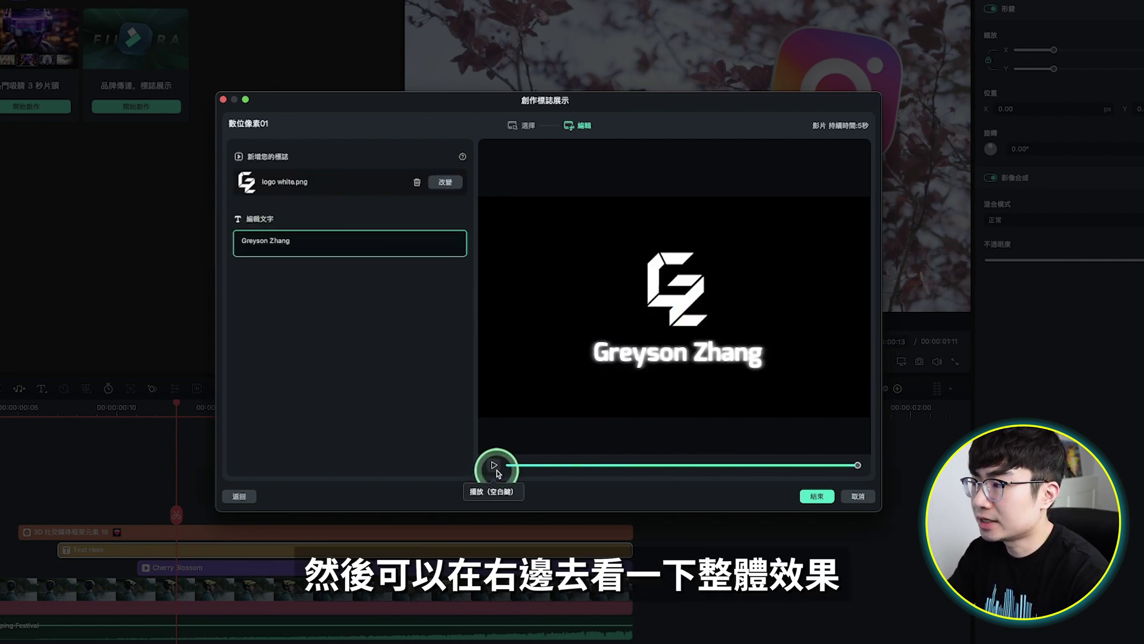
{"action": "left_click", "coordinate": [495, 466]}
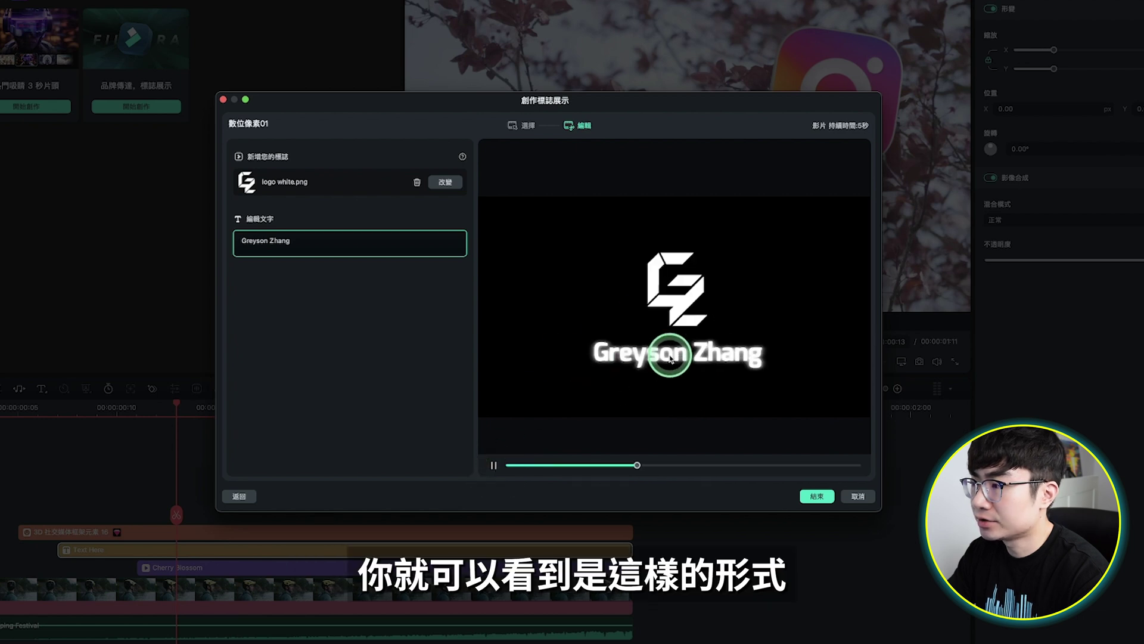
{"action": "left_click", "coordinate": [822, 497]}
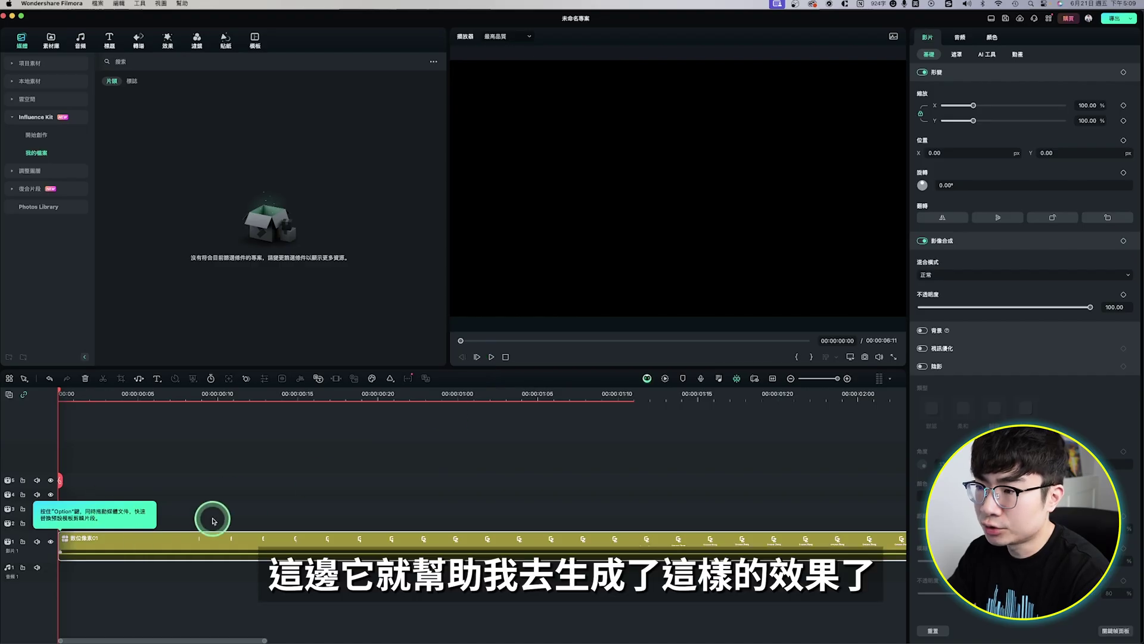
{"action": "left_click", "coordinate": [492, 357]}
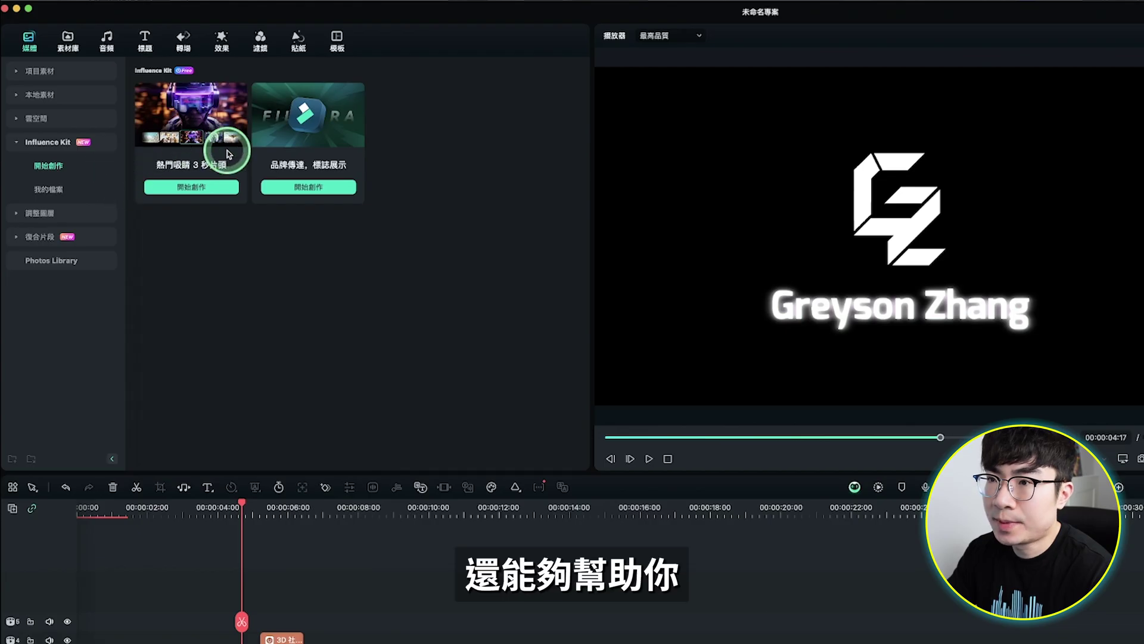
Make a 霓虹空間介紹 03 intro from 熱門吸睛 3 秒片頭 with the creator's name replacing GREAT DAY, and preview it.
{"action": "left_click", "coordinate": [190, 188]}
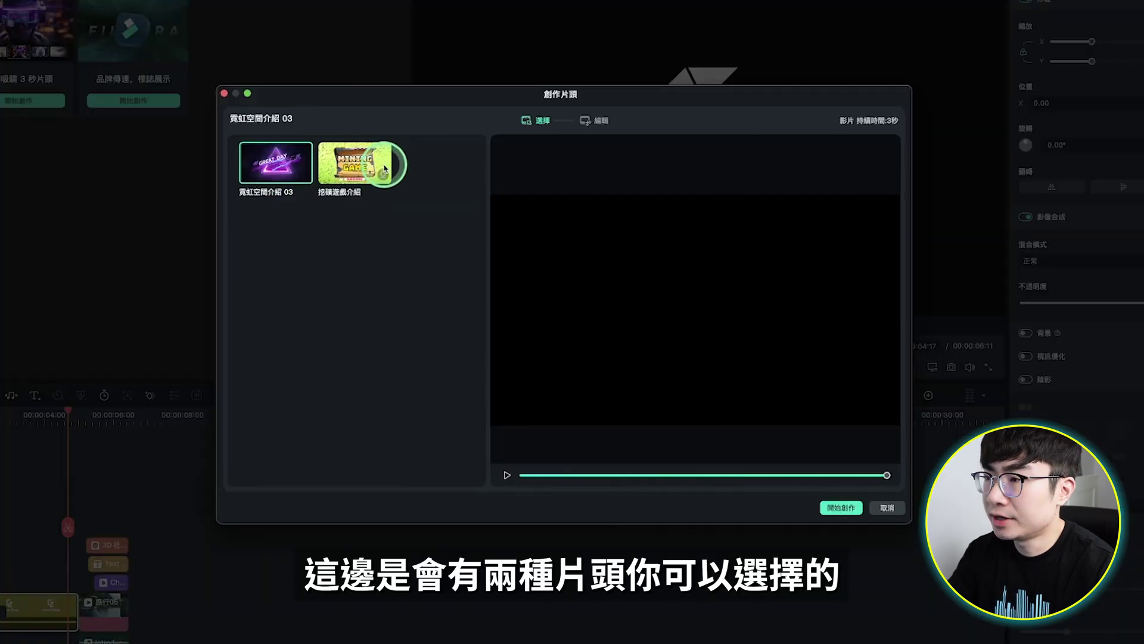
{"action": "left_click", "coordinate": [296, 174]}
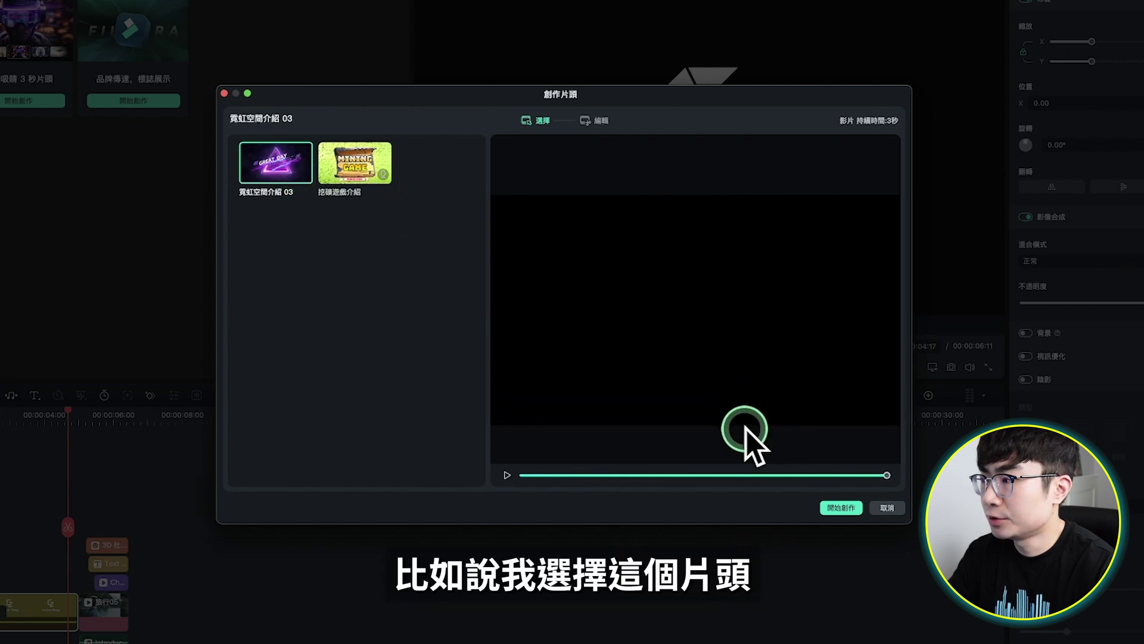
{"action": "left_click", "coordinate": [848, 506]}
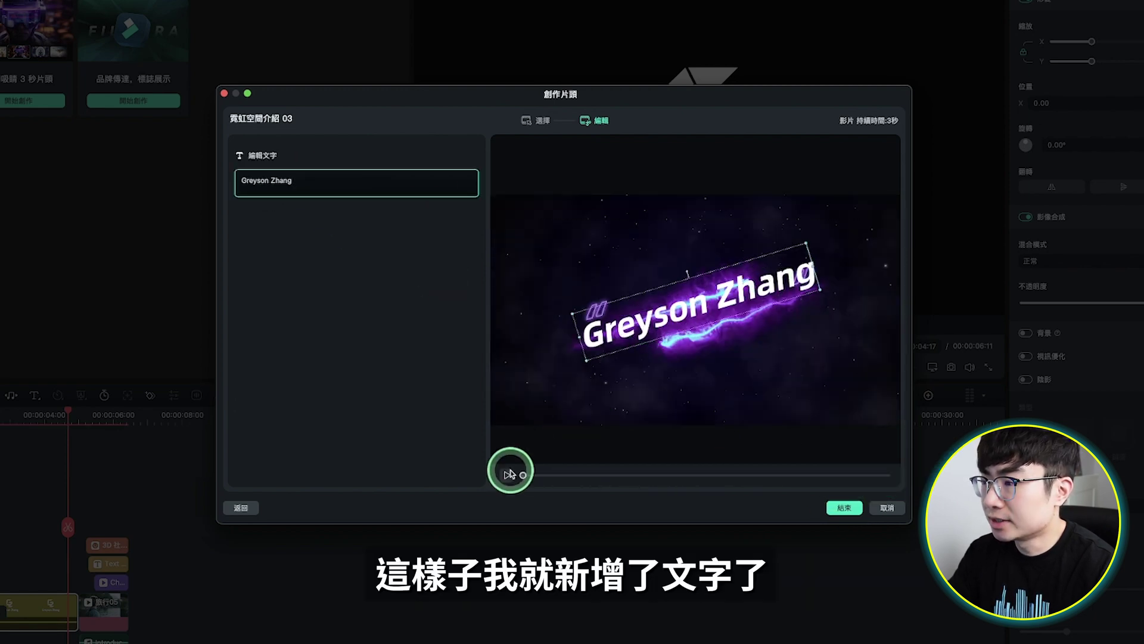
{"action": "left_click", "coordinate": [507, 475]}
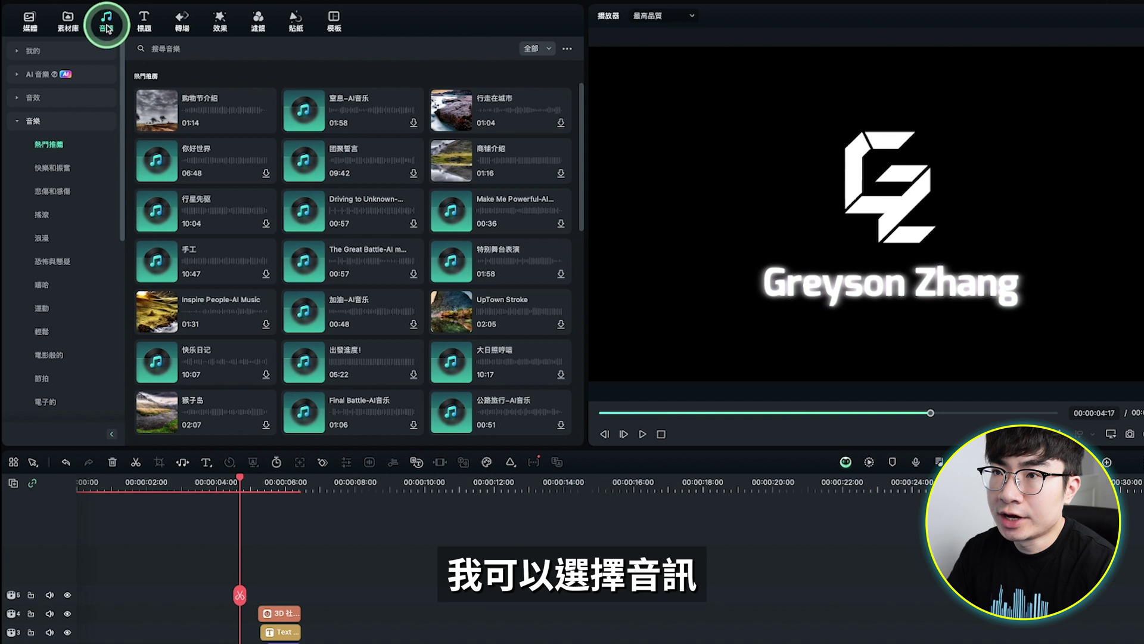
In the AI music generator, choose the mood, theme 旅遊 and genre 流行 tags.
{"action": "left_click", "coordinate": [58, 62]}
{"action": "left_click", "coordinate": [16, 77]}
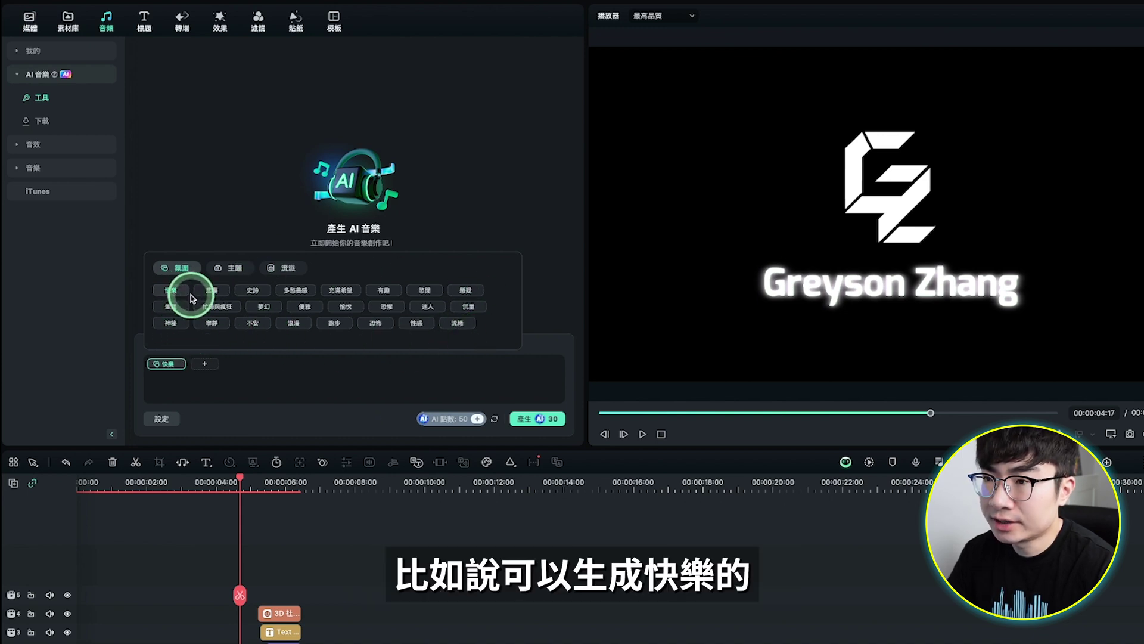
{"action": "left_click", "coordinate": [204, 306]}
{"action": "left_click", "coordinate": [233, 269]}
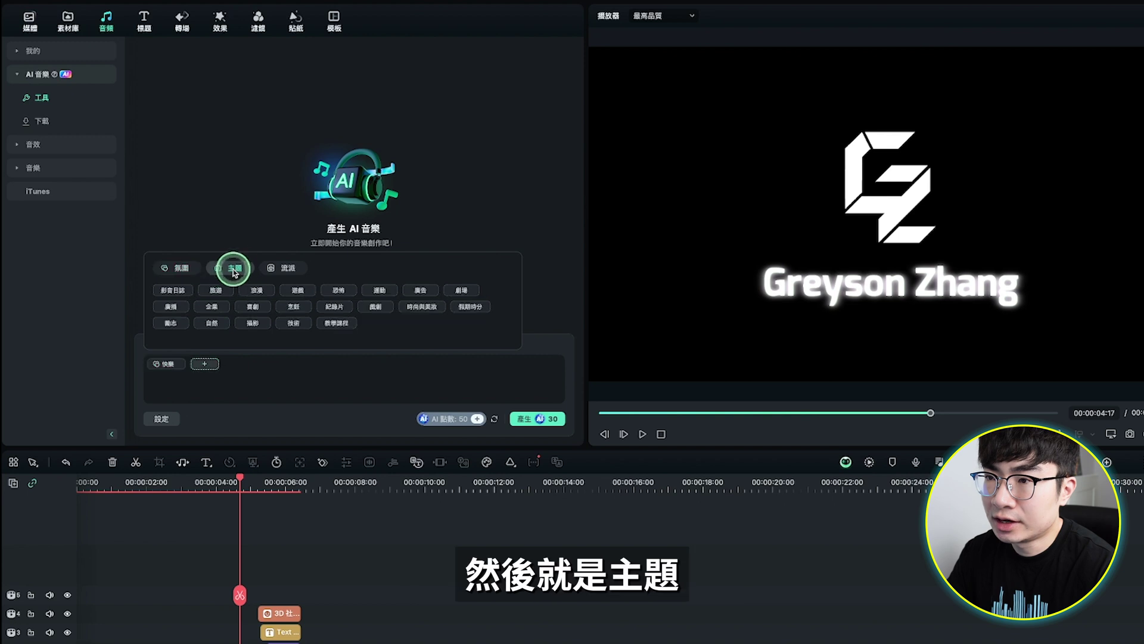
{"action": "left_click", "coordinate": [220, 292]}
{"action": "left_click", "coordinate": [276, 265]}
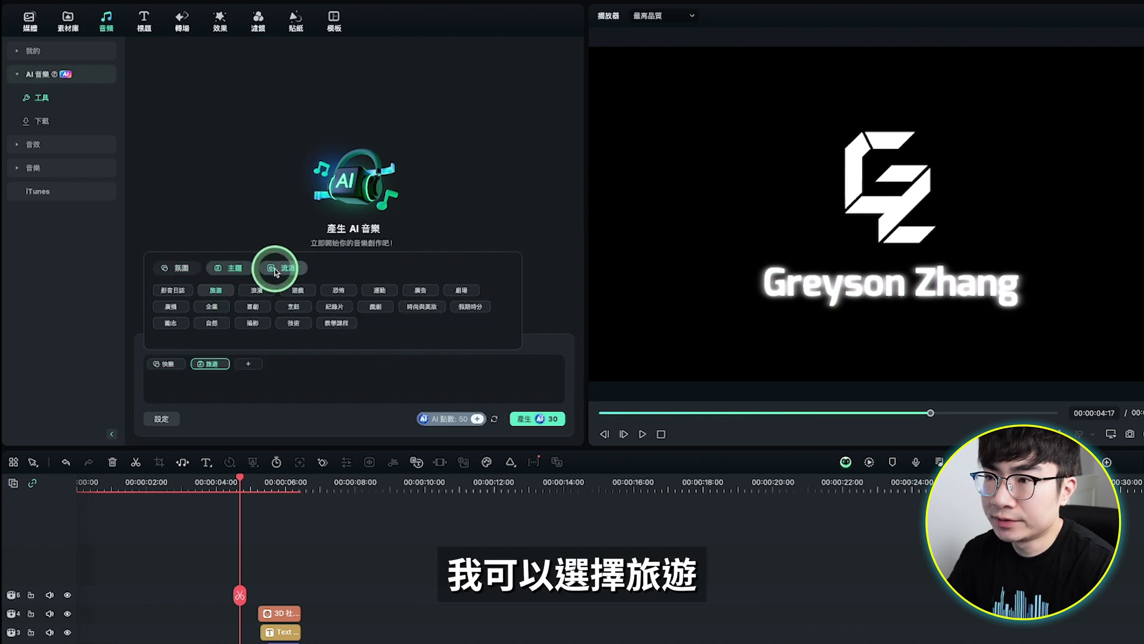
{"action": "left_click", "coordinate": [175, 293]}
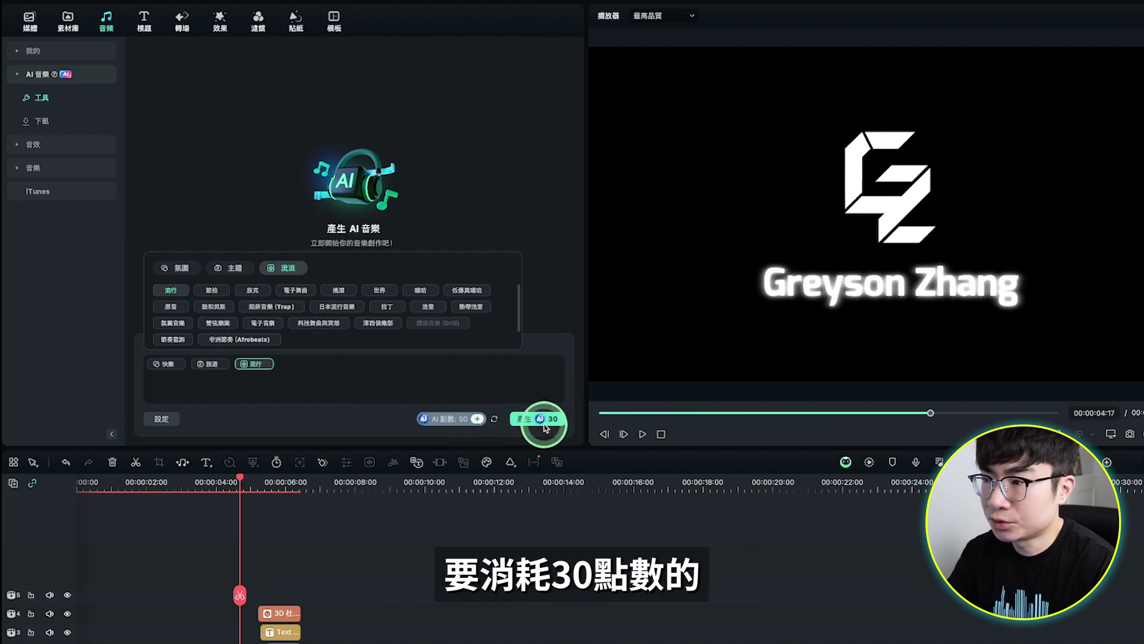
Generate 快樂_旅遊_流行 AI music for 30 points and play the first track.
{"action": "left_click", "coordinate": [161, 418]}
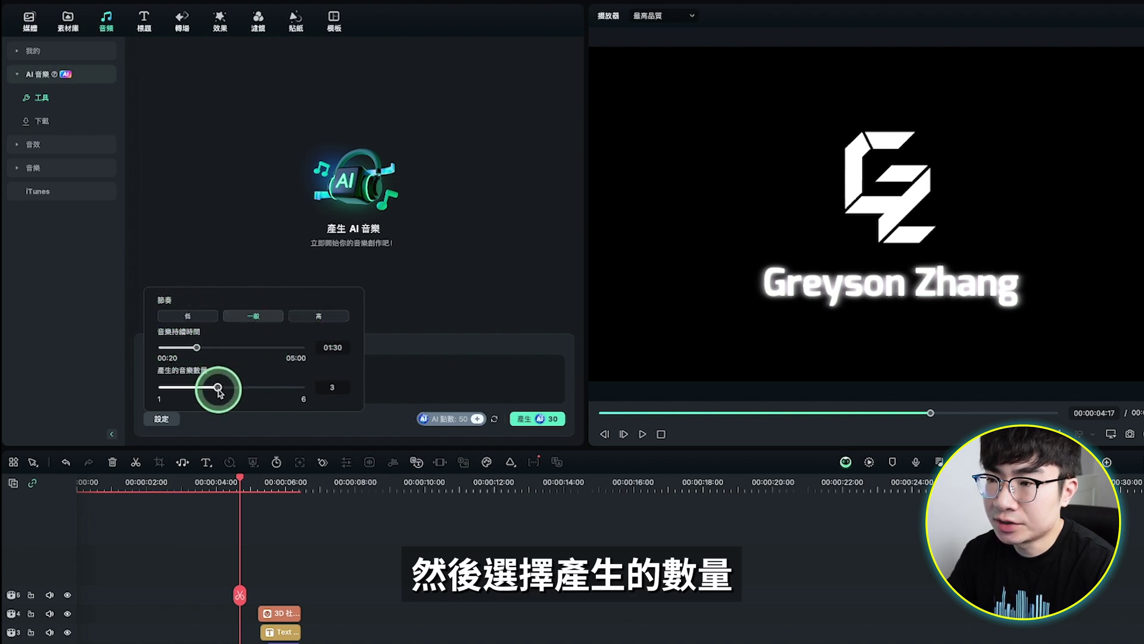
{"action": "left_click", "coordinate": [551, 421]}
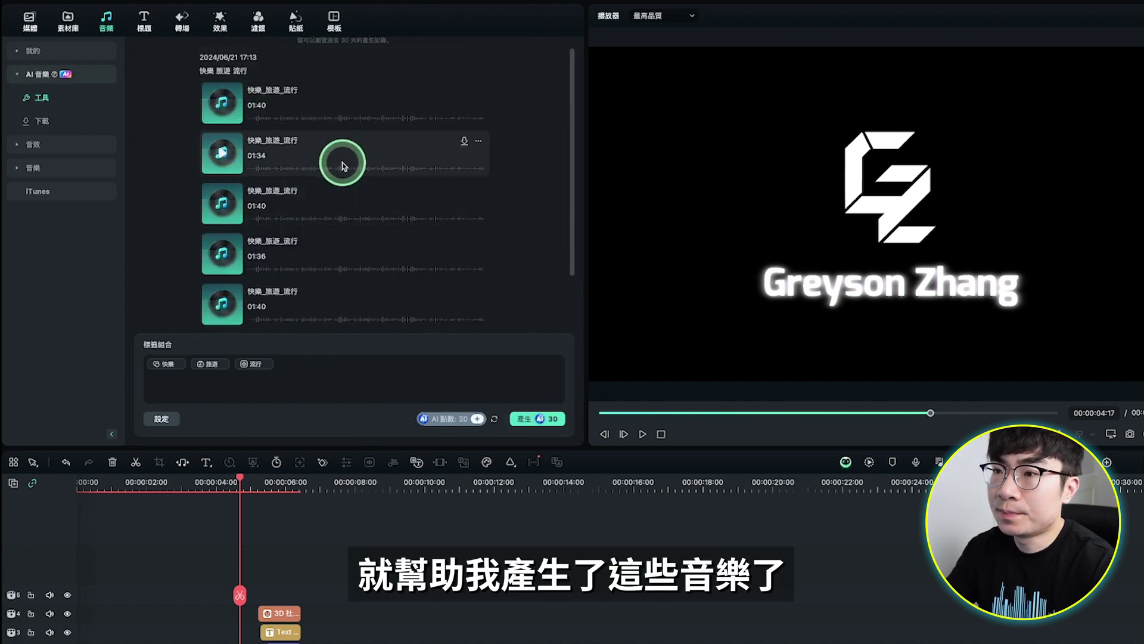
{"action": "scroll", "coordinate": [332, 215], "scroll_direction": "down", "scroll_amount": 2}
{"action": "scroll", "coordinate": [332, 212], "scroll_direction": "up", "scroll_amount": 2}
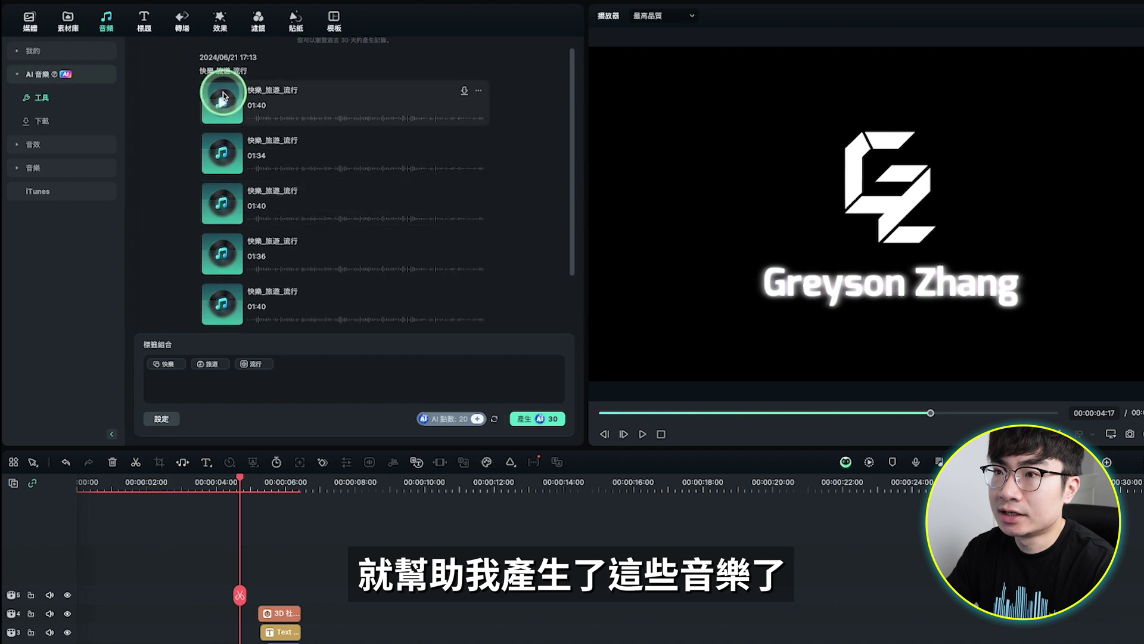
{"action": "left_click", "coordinate": [219, 106]}
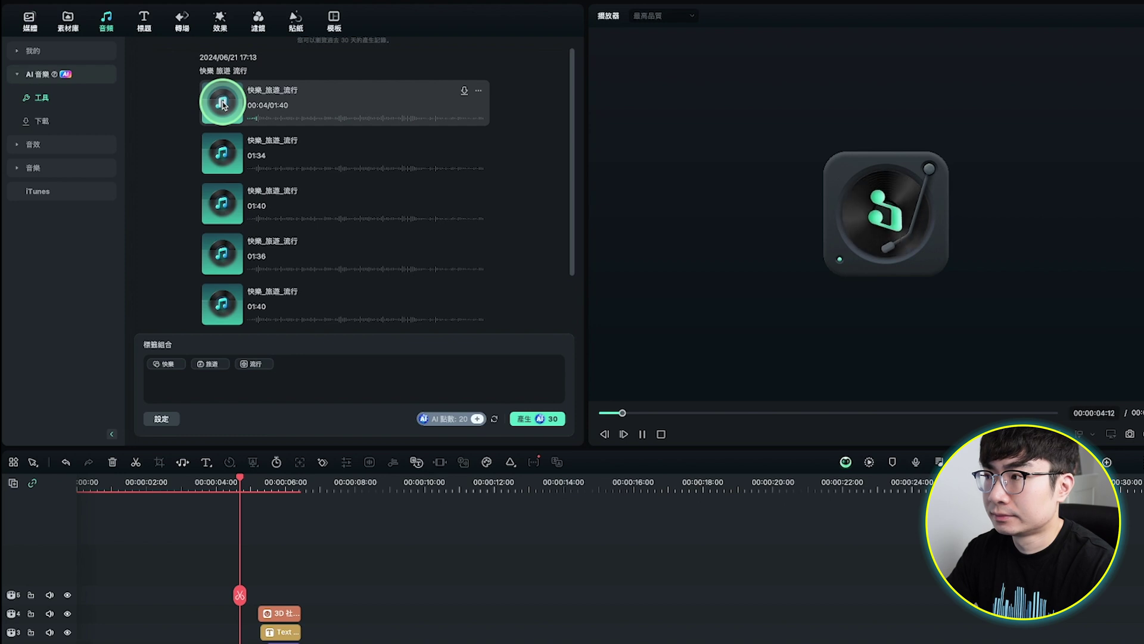
{"action": "left_click", "coordinate": [223, 104]}
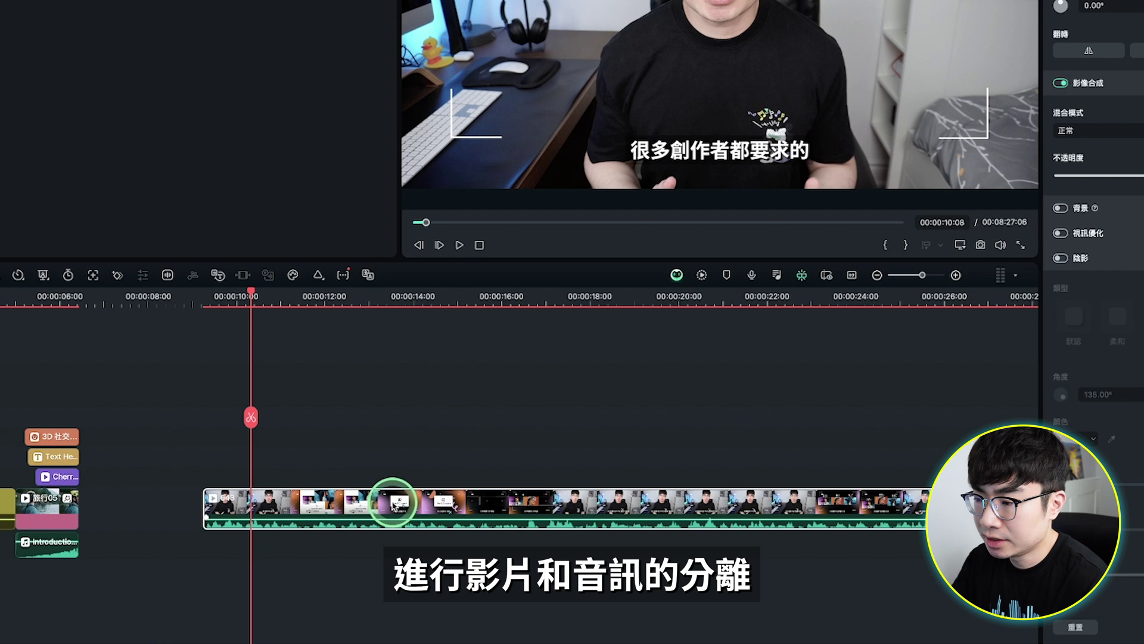
Detach the main clip's audio onto its own track with 分離音頻.
{"action": "right_click", "coordinate": [330, 504]}
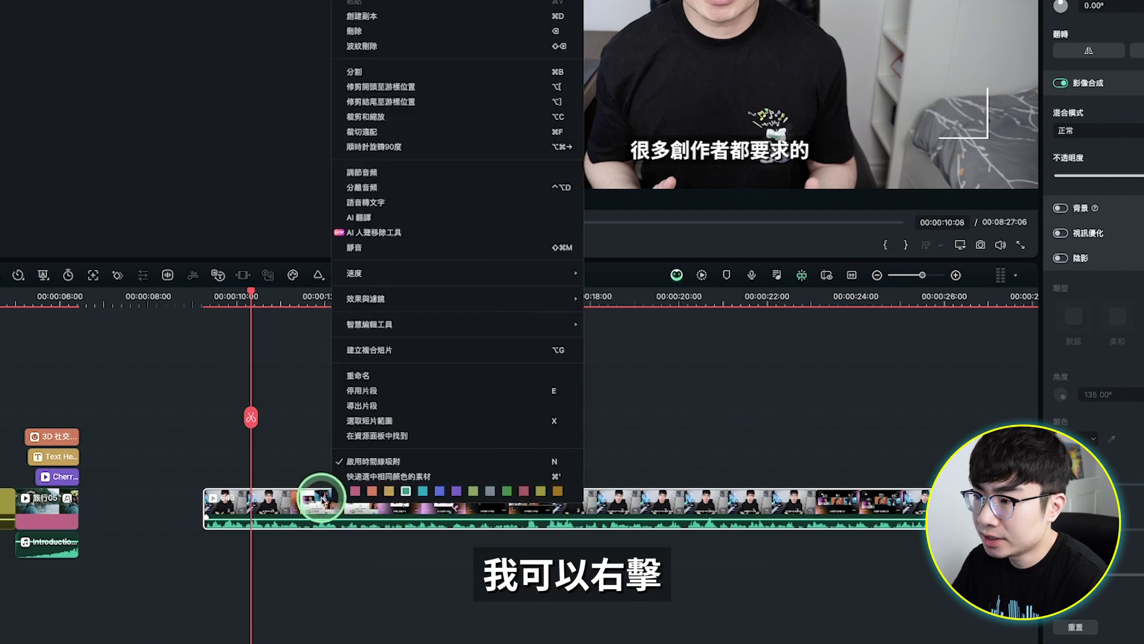
{"action": "left_click", "coordinate": [425, 190]}
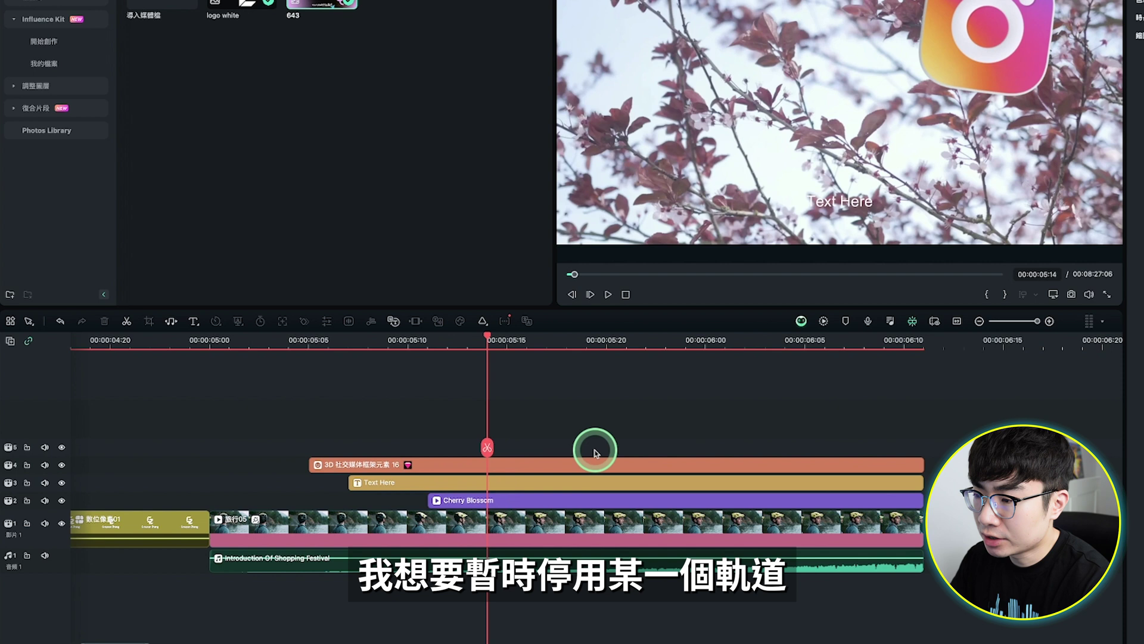
Disable the orange 3D 社交媒体框架元素 16 clip and scrub to confirm its graphic no longer shows.
{"action": "left_click", "coordinate": [471, 467]}
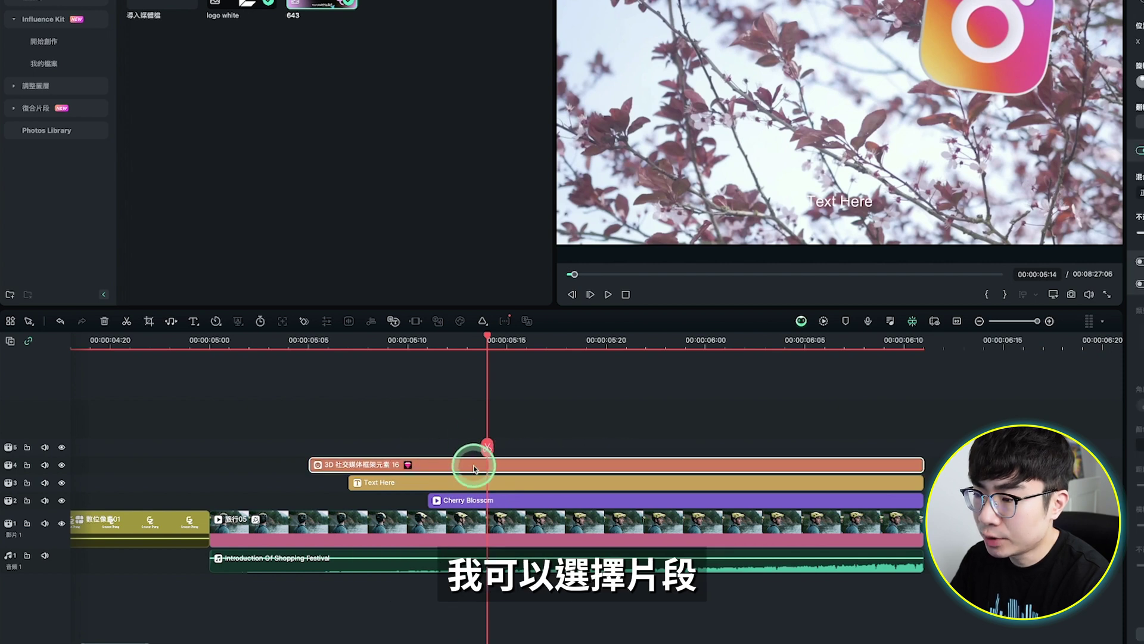
{"action": "right_click", "coordinate": [473, 467]}
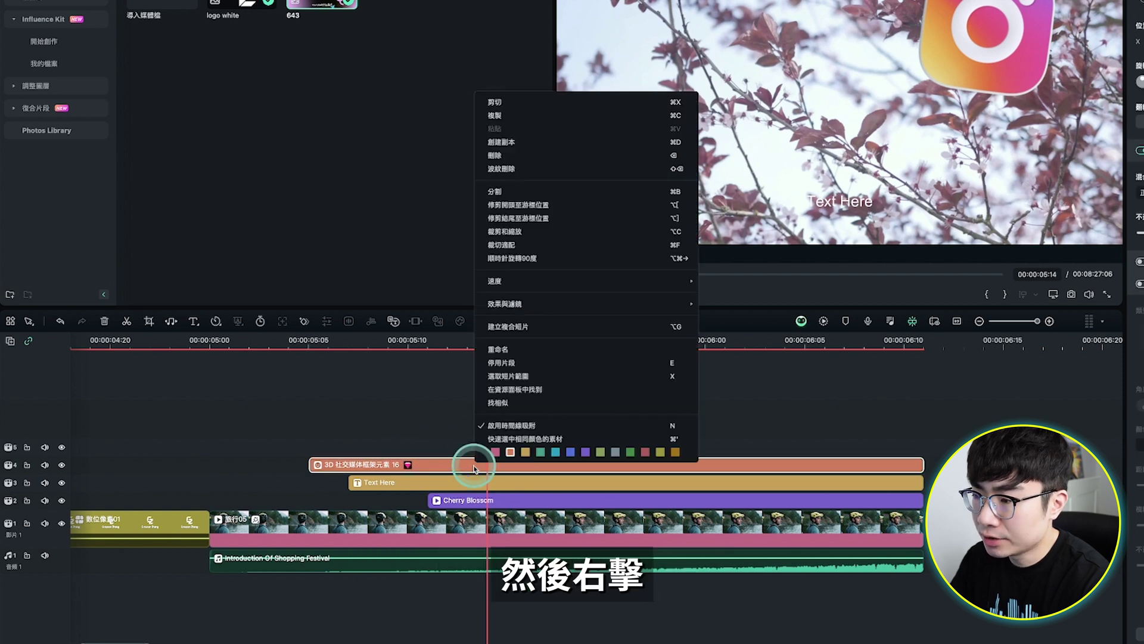
{"action": "left_click", "coordinate": [545, 362]}
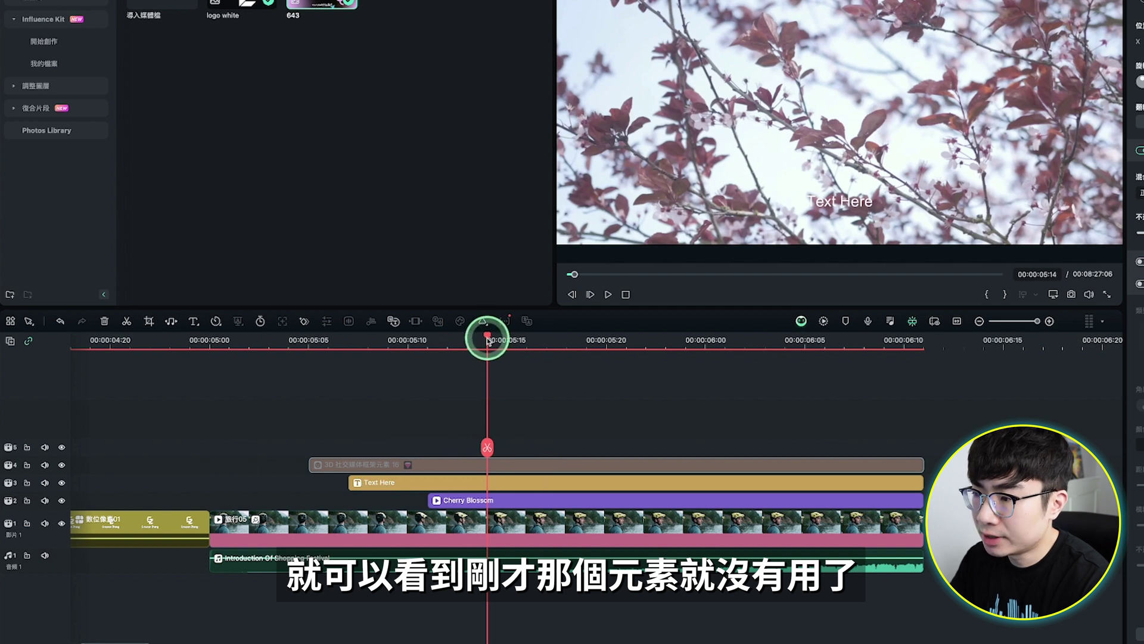
{"action": "left_click_drag", "start_coordinate": [487, 340], "coordinate": [388, 372]}
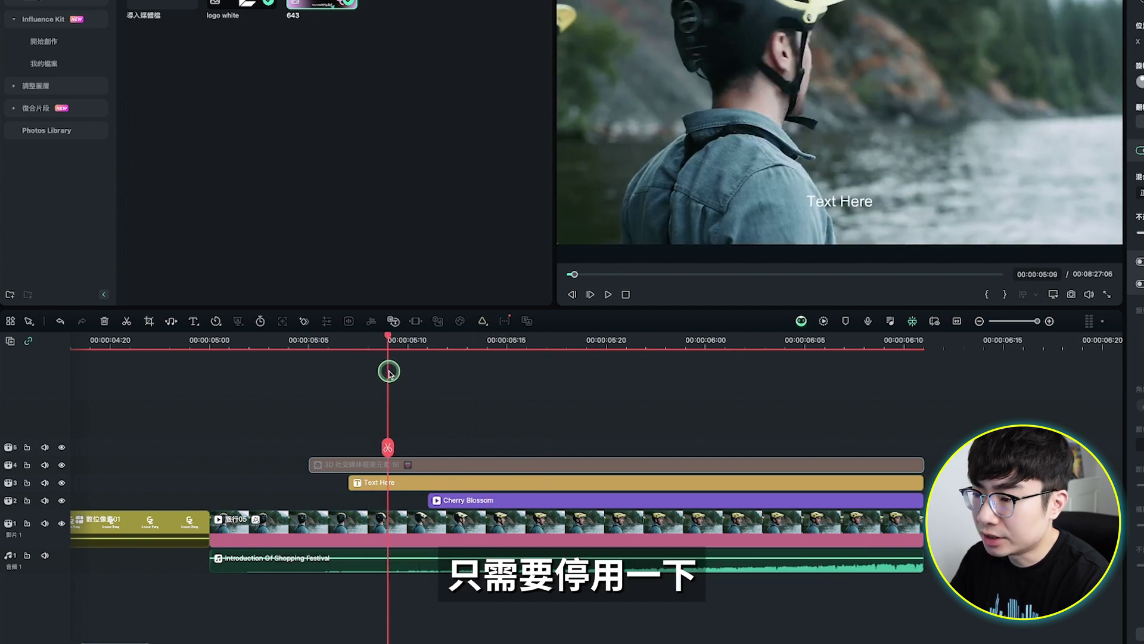
{"action": "left_click_drag", "start_coordinate": [389, 372], "coordinate": [468, 387]}
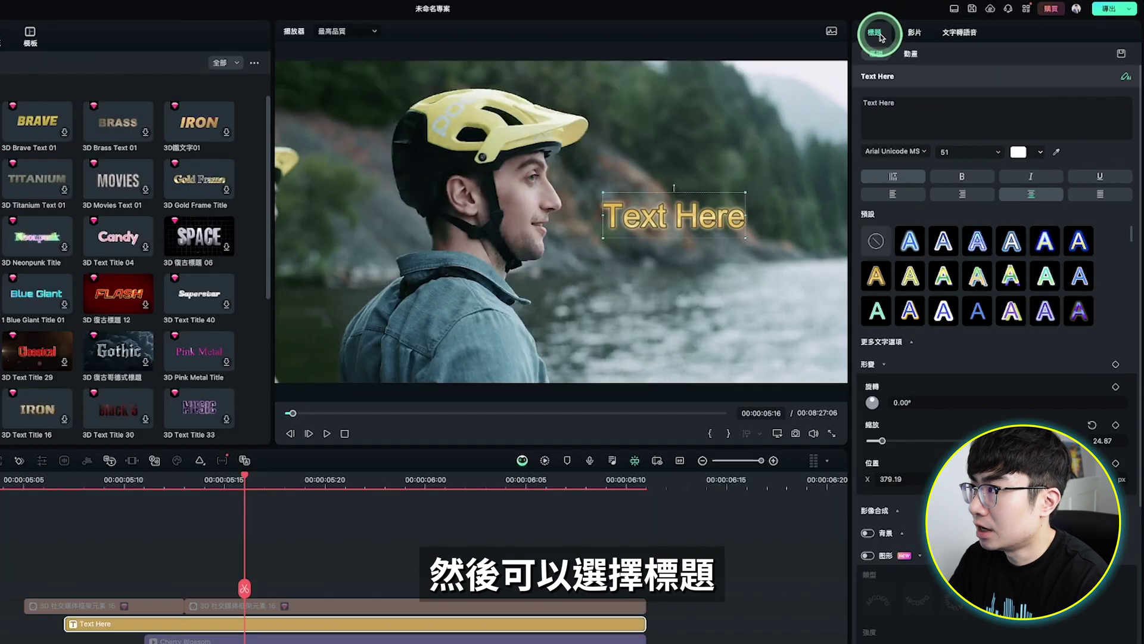
Give the Text Here title the 負紅 loop animation at 2.07 s speed and play it back.
{"action": "left_click", "coordinate": [914, 55]}
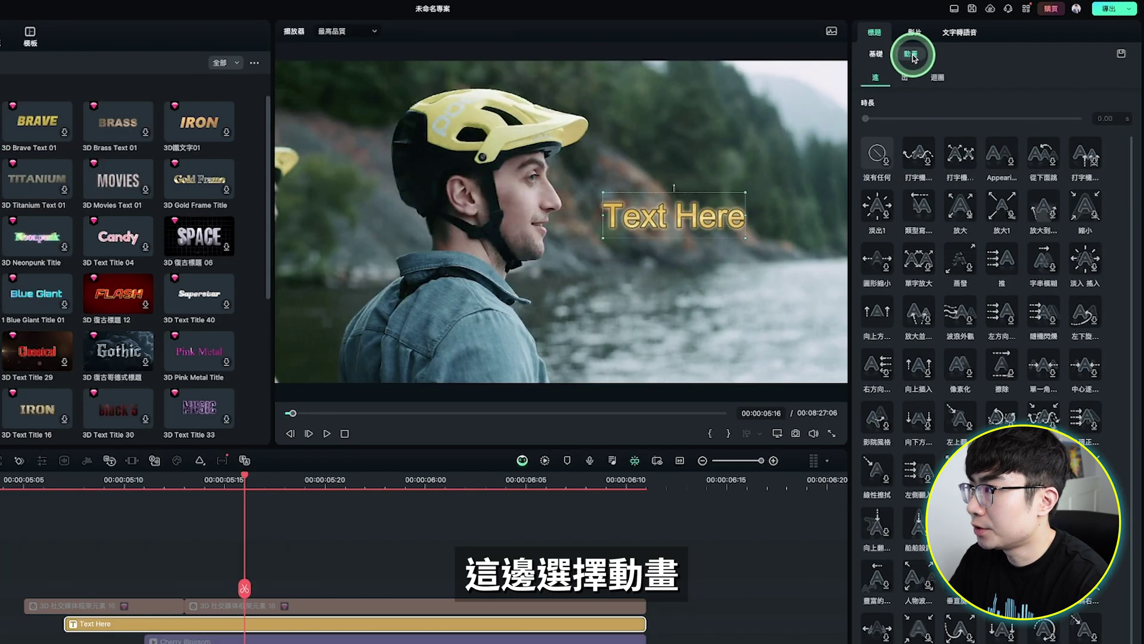
{"action": "left_click", "coordinate": [940, 78]}
{"action": "left_click", "coordinate": [1043, 258]}
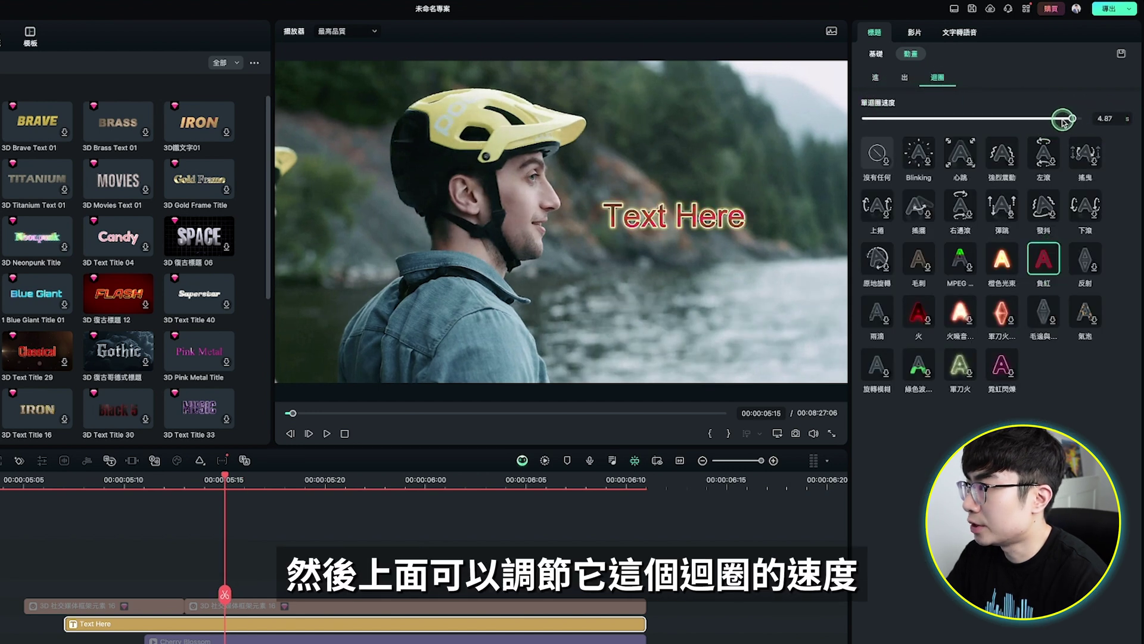
{"action": "left_click_drag", "start_coordinate": [975, 118], "coordinate": [951, 118]}
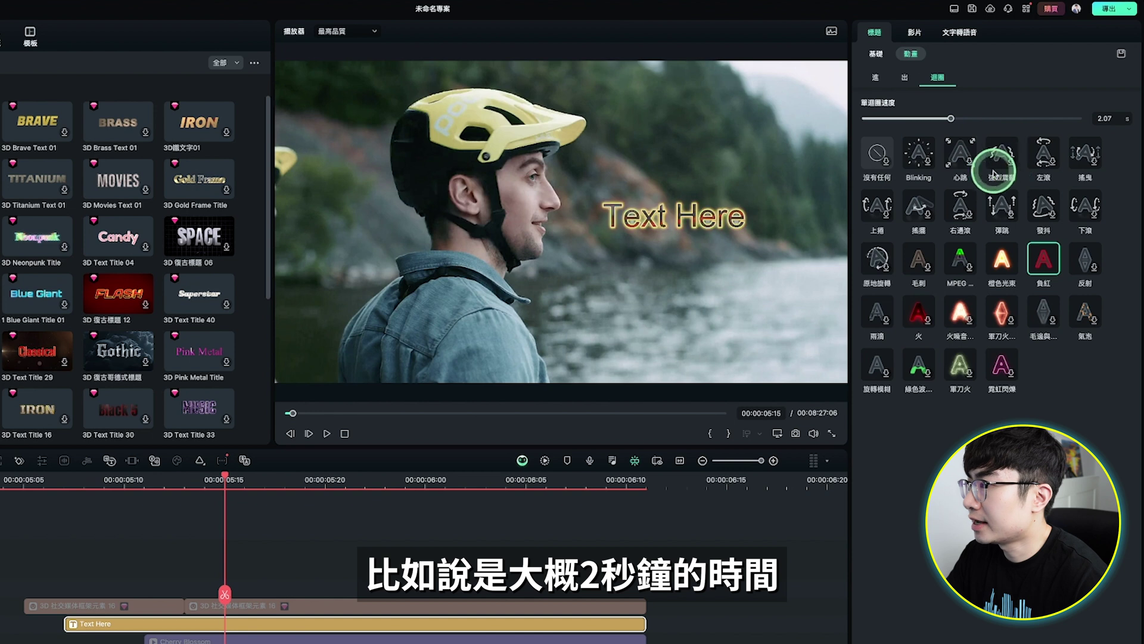
{"action": "left_click_drag", "start_coordinate": [224, 477], "coordinate": [84, 506]}
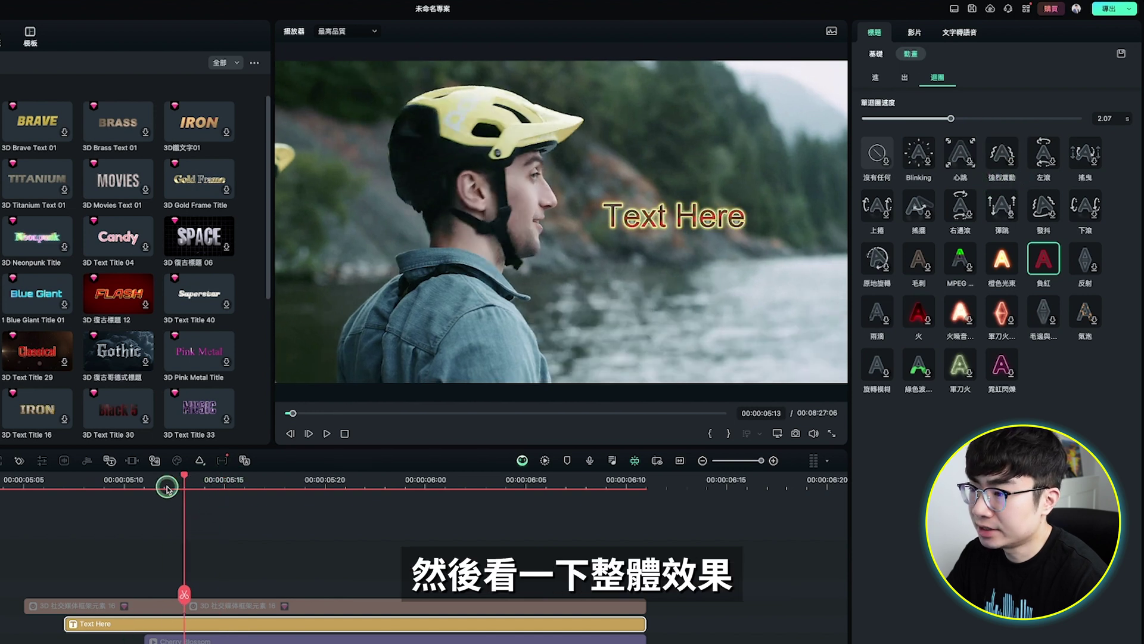
{"action": "key", "text": "space"}
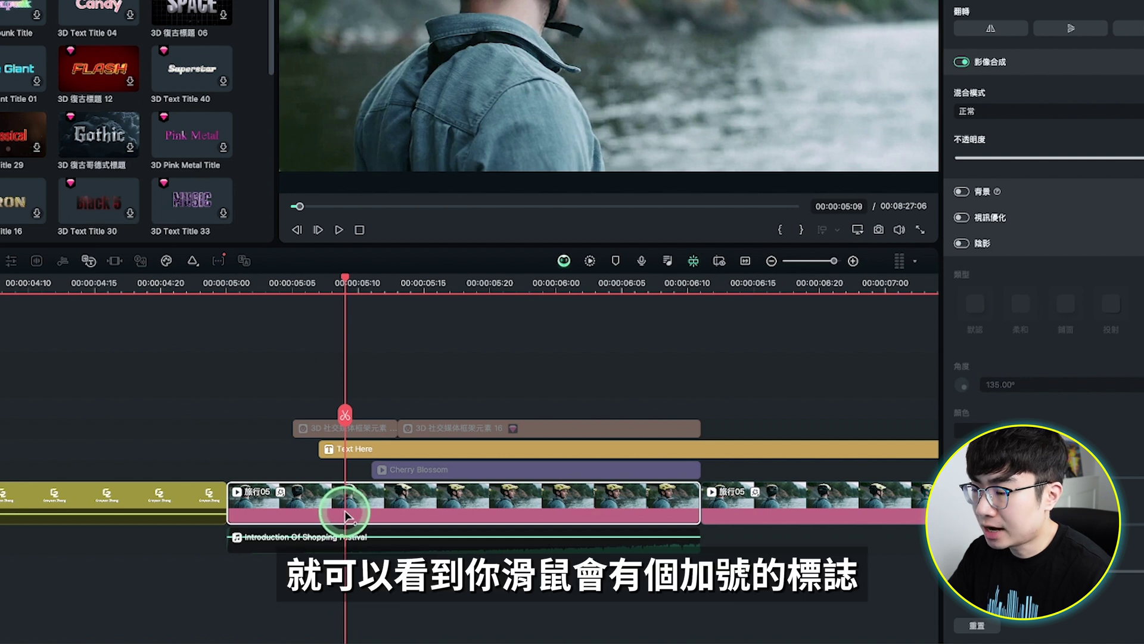
Keyframe the first 旅行05 clip's scale to zoom in and out, and preview it.
{"action": "left_click", "coordinate": [345, 512]}
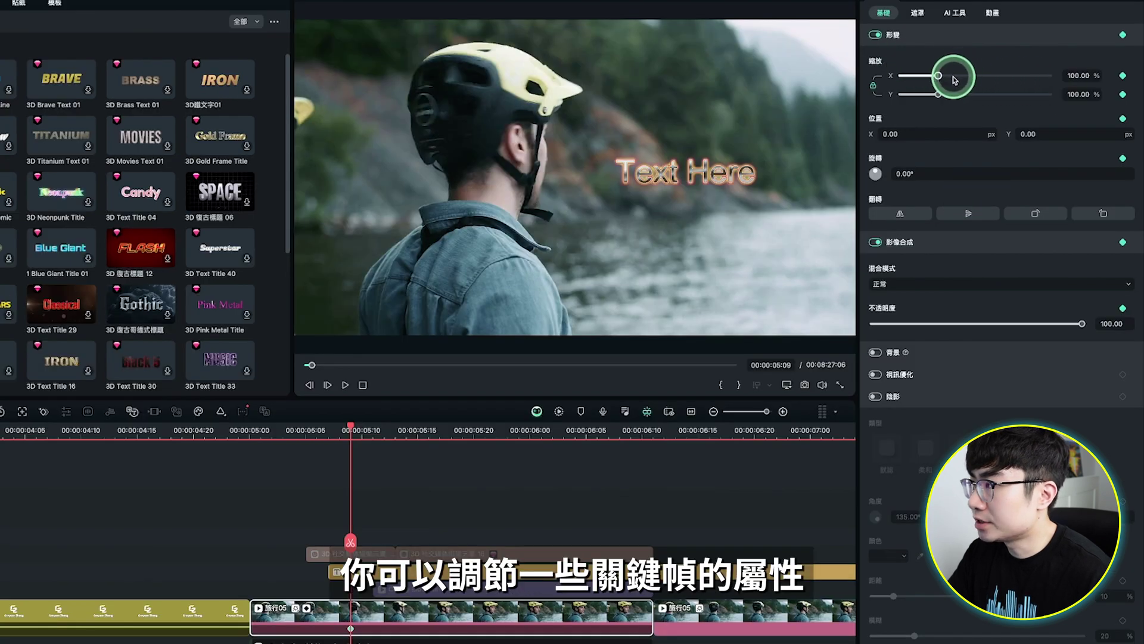
{"action": "left_click_drag", "start_coordinate": [936, 75], "coordinate": [949, 76]}
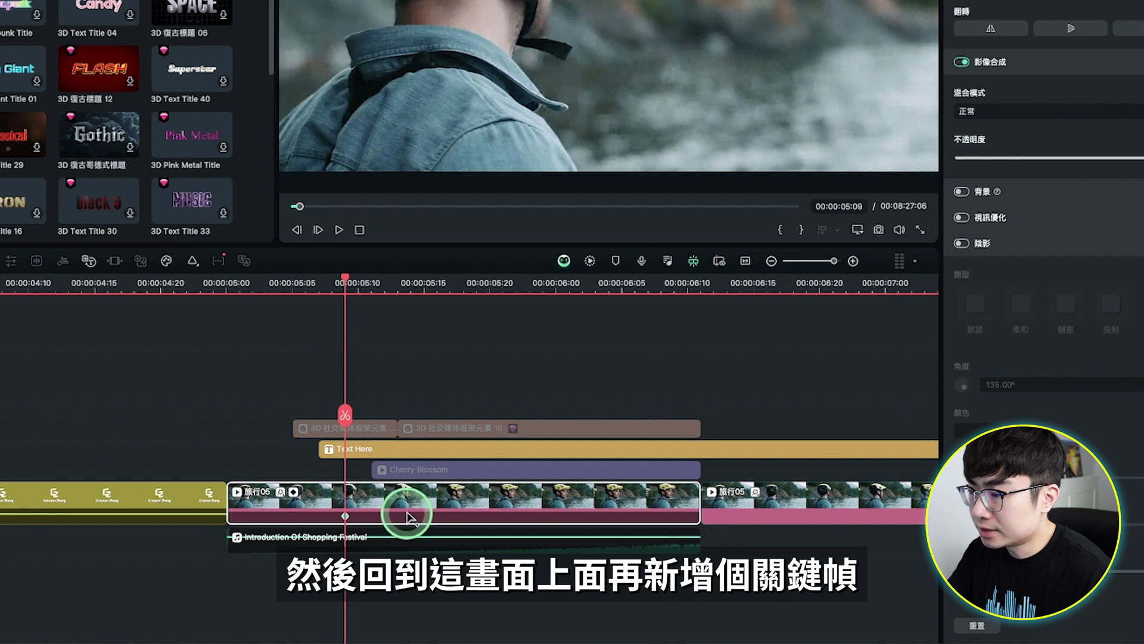
{"action": "left_click", "coordinate": [407, 515]}
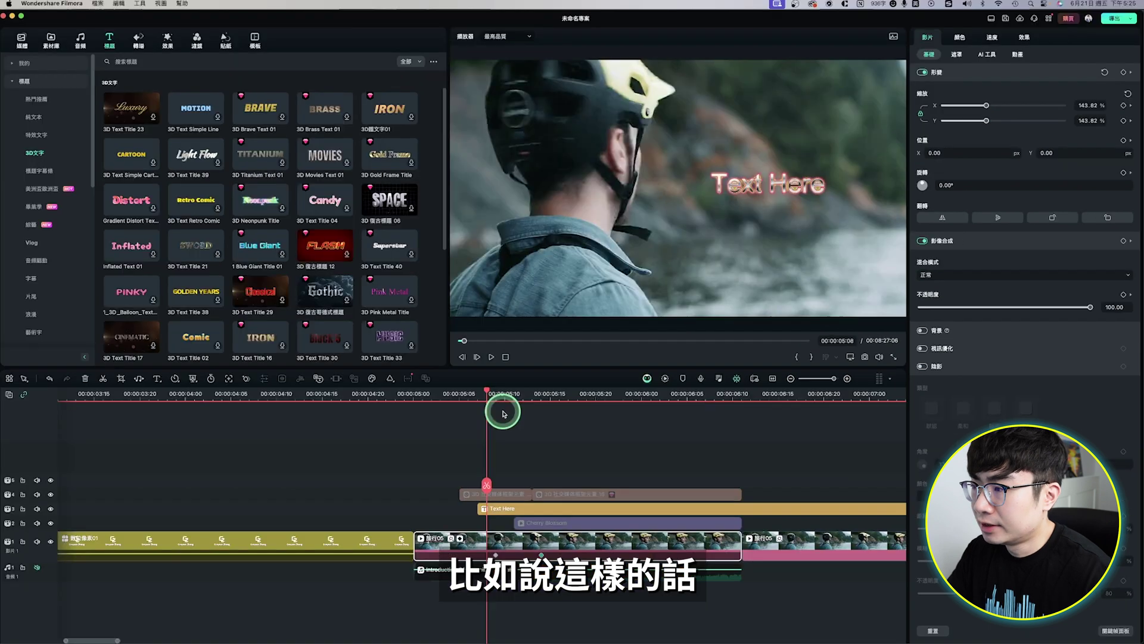
{"action": "left_click", "coordinate": [492, 357]}
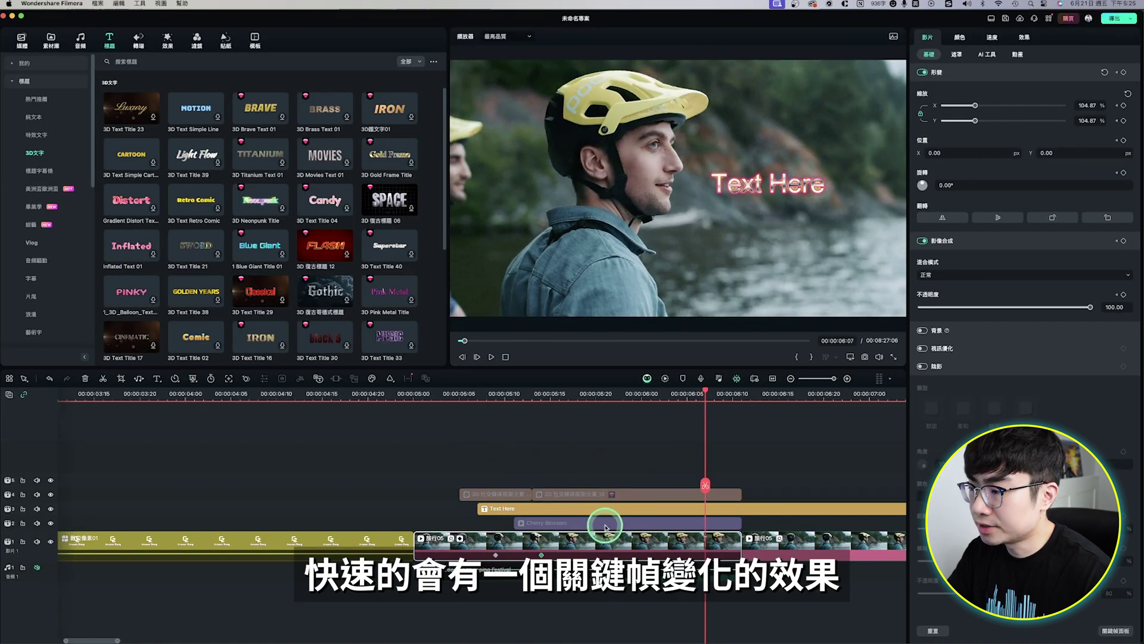
{"action": "left_click", "coordinate": [609, 553]}
{"action": "left_click", "coordinate": [670, 552]}
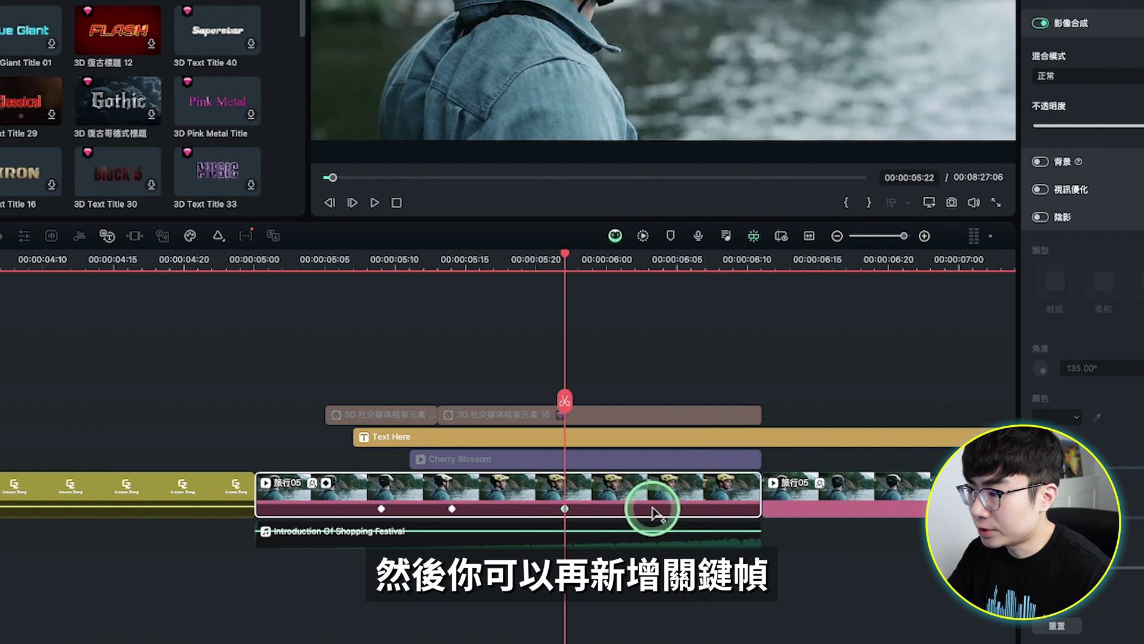
{"action": "left_click", "coordinate": [741, 425]}
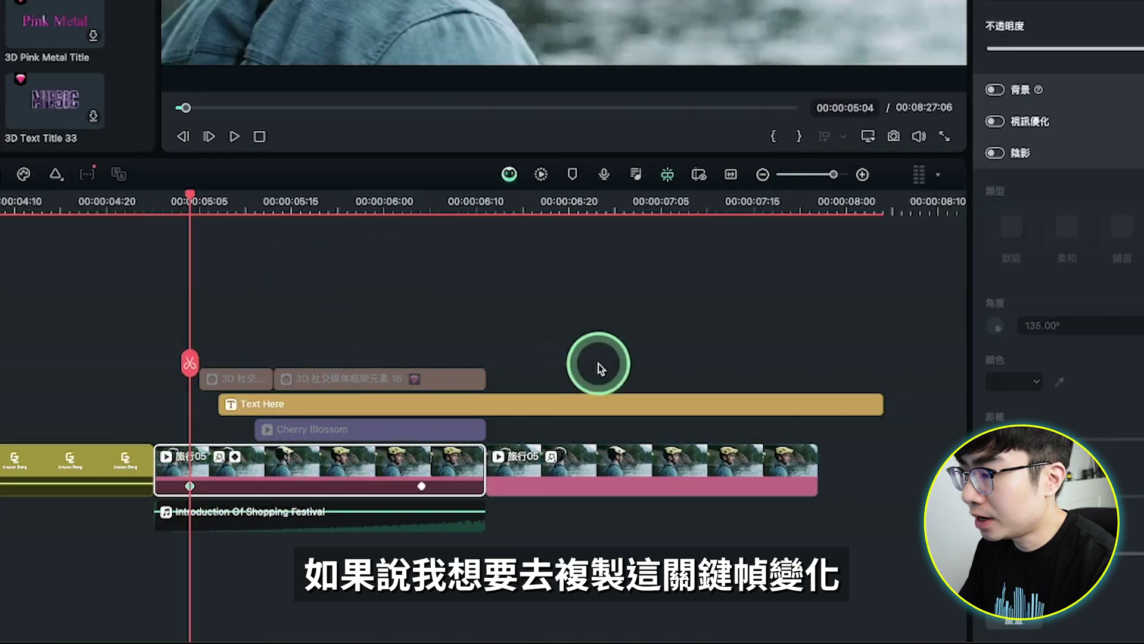
Copy the first keyframe and paste it onto the second 旅行05 clip.
{"action": "right_click", "coordinate": [190, 486]}
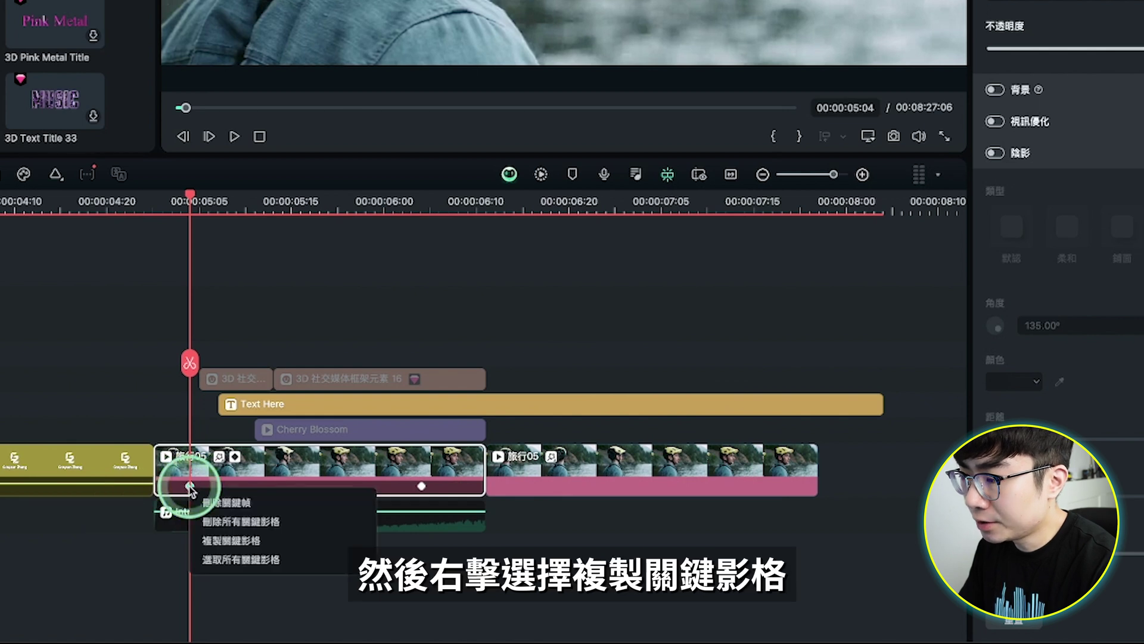
{"action": "left_click", "coordinate": [313, 543]}
{"action": "left_click", "coordinate": [581, 461]}
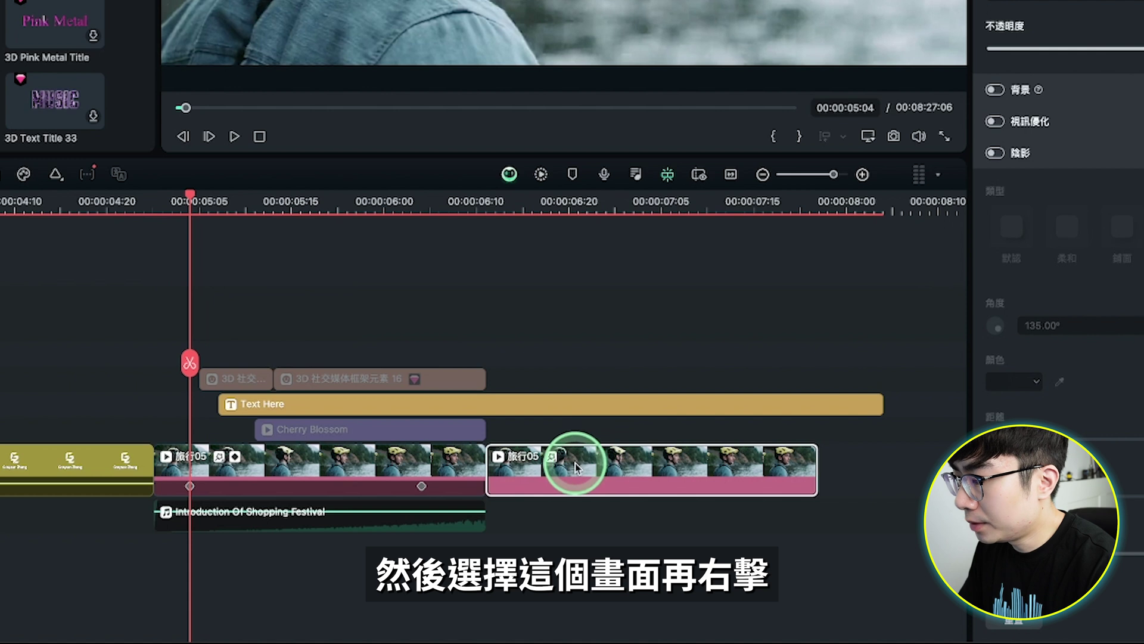
{"action": "right_click", "coordinate": [576, 467]}
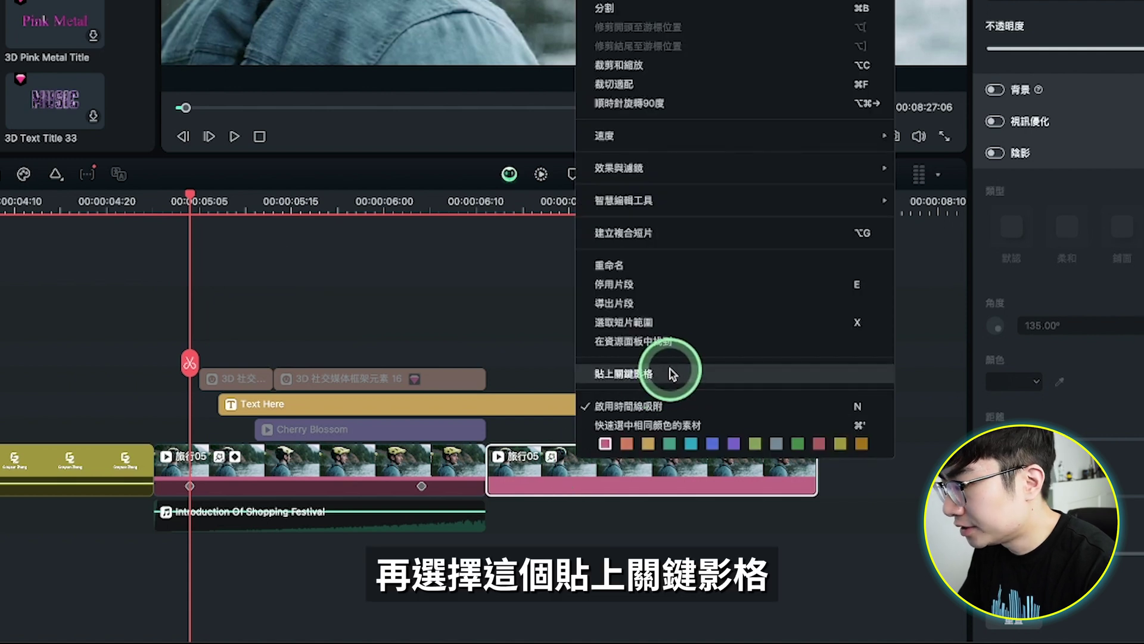
{"action": "left_click", "coordinate": [693, 373]}
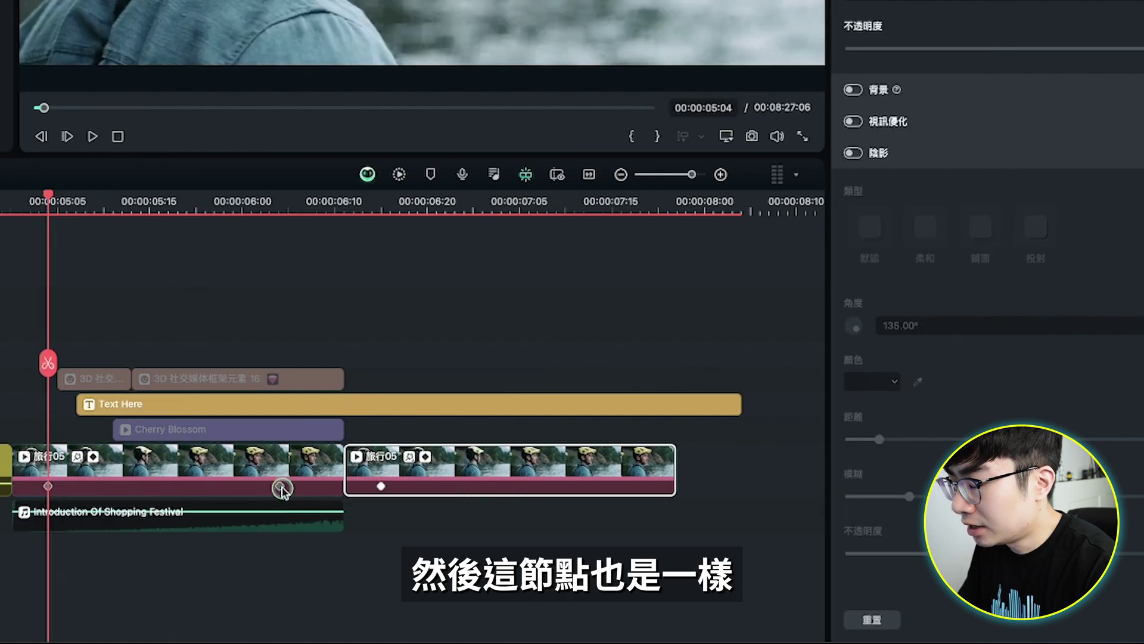
Copy the first clip's second keyframe and paste it onto the second 旅行05 clip.
{"action": "left_click", "coordinate": [280, 485]}
{"action": "right_click", "coordinate": [279, 485]}
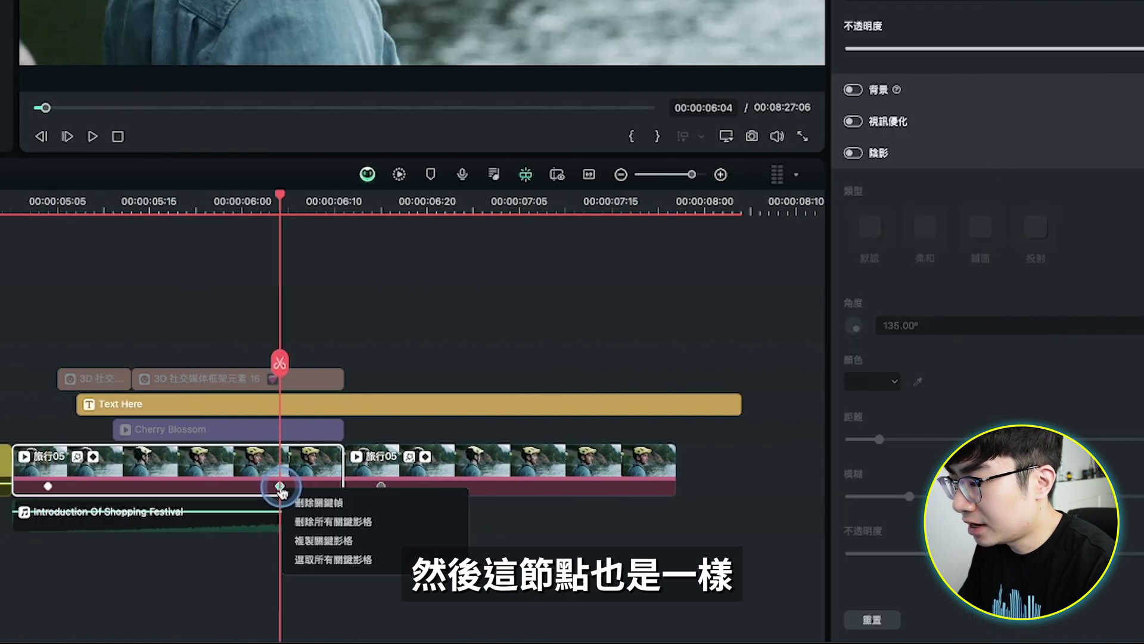
{"action": "left_click", "coordinate": [370, 540]}
{"action": "left_click", "coordinate": [614, 466]}
{"action": "right_click", "coordinate": [613, 467]}
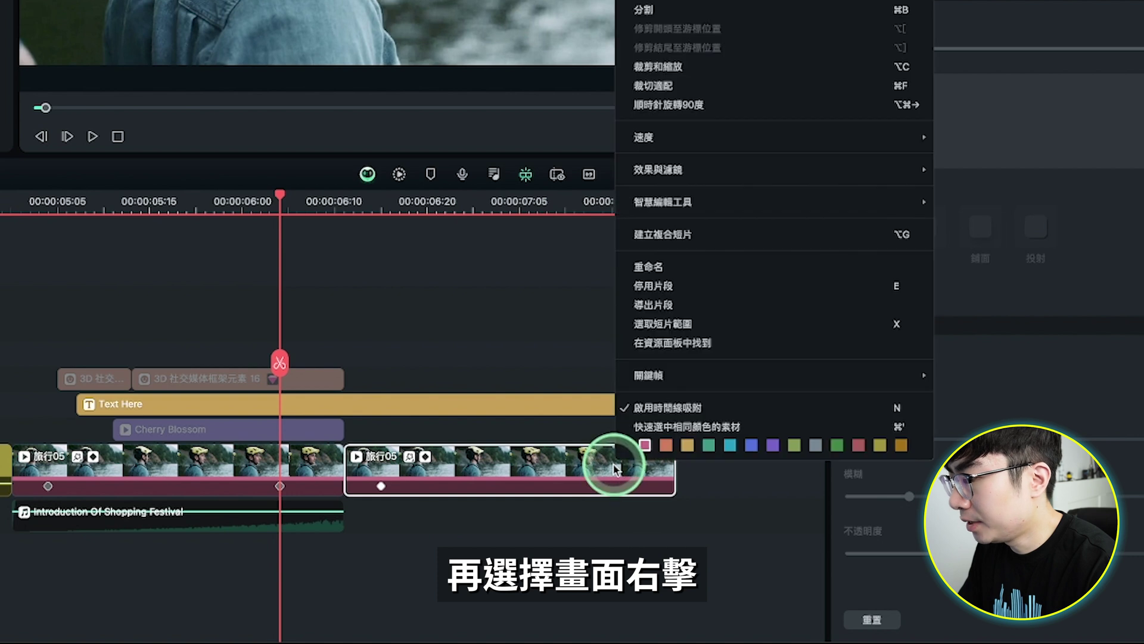
{"action": "mouse_move", "coordinate": [715, 376]}
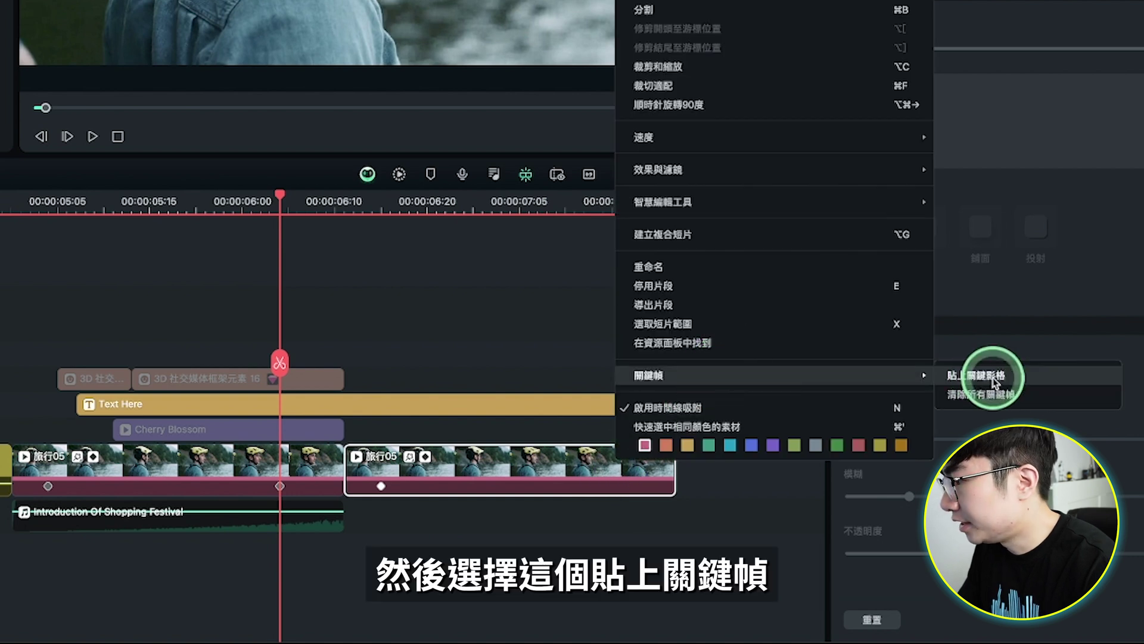
{"action": "left_click", "coordinate": [993, 381]}
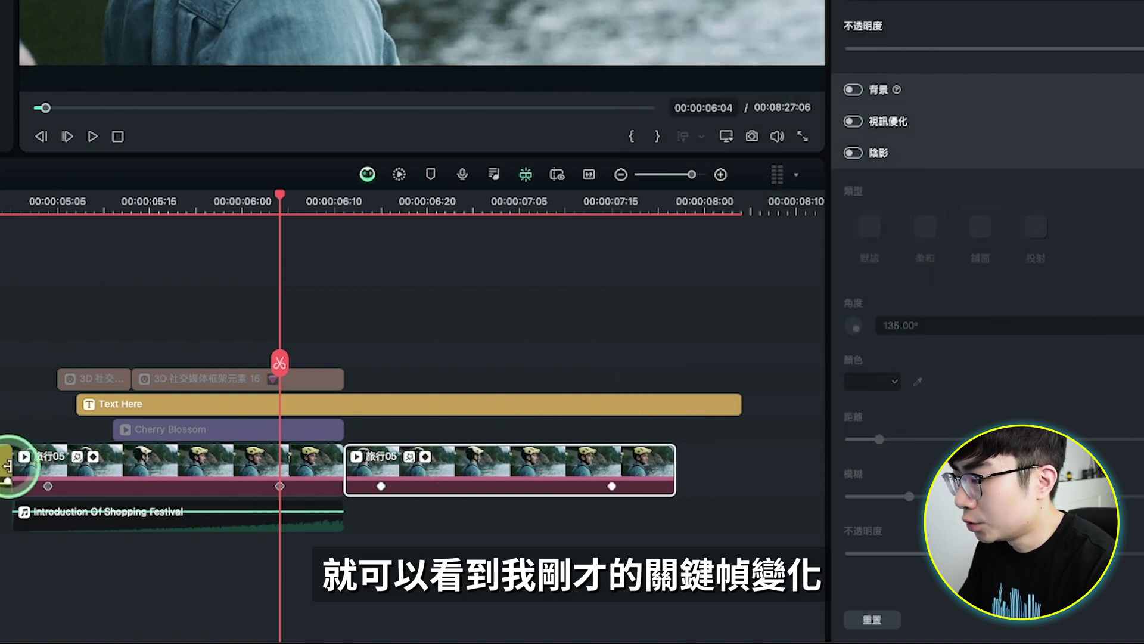